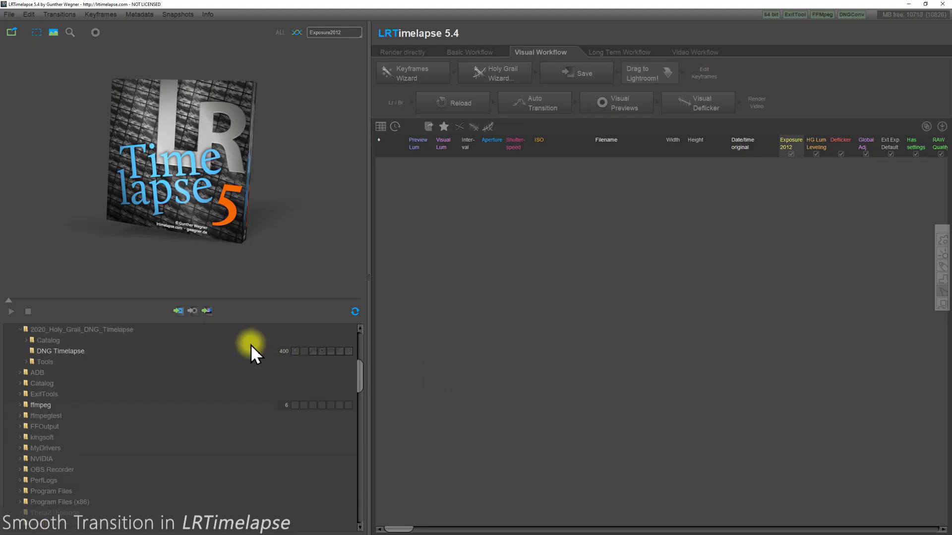
# Load the 400-frame DNG Timelapse sequence, jump to its end, and bring up the Keyframes Wizard
pyautogui.click(242, 350)
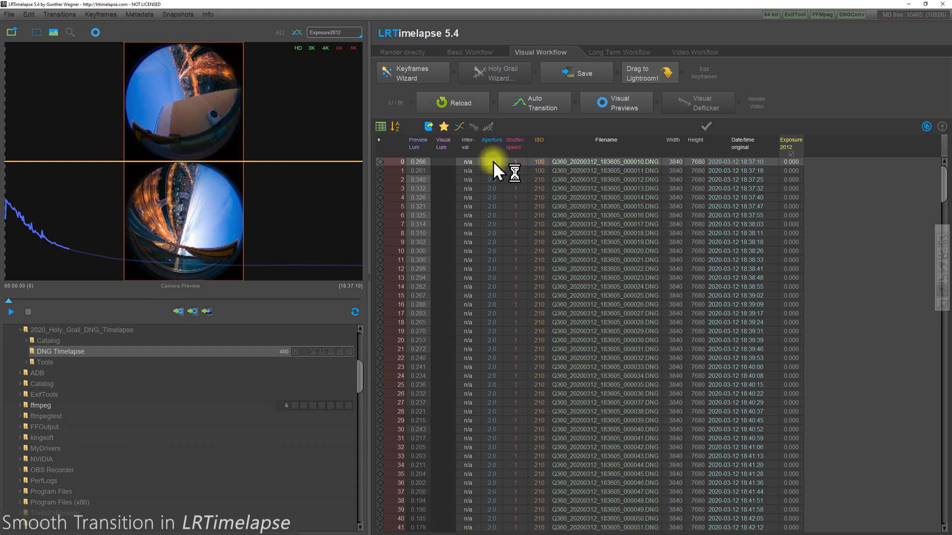
pyautogui.press('End')
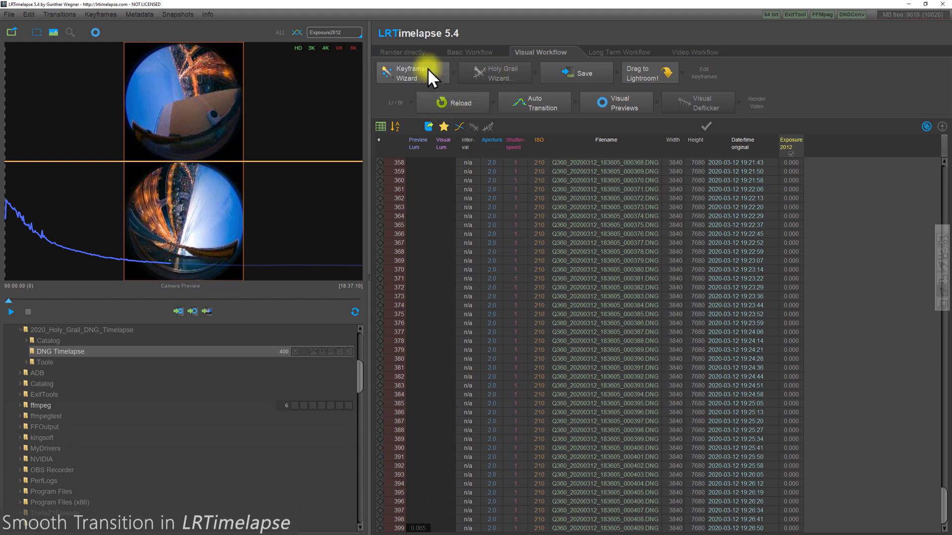
pyautogui.click(553, 115)
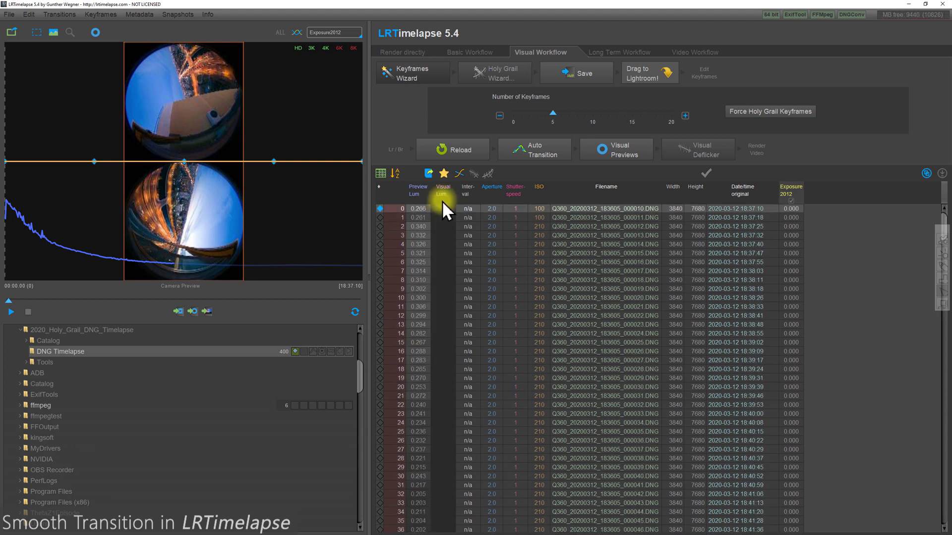
# Add keyframes at frames 30 and 42 and save the keyframe metadata to the images
pyautogui.click(380, 217)
pyautogui.click(379, 226)
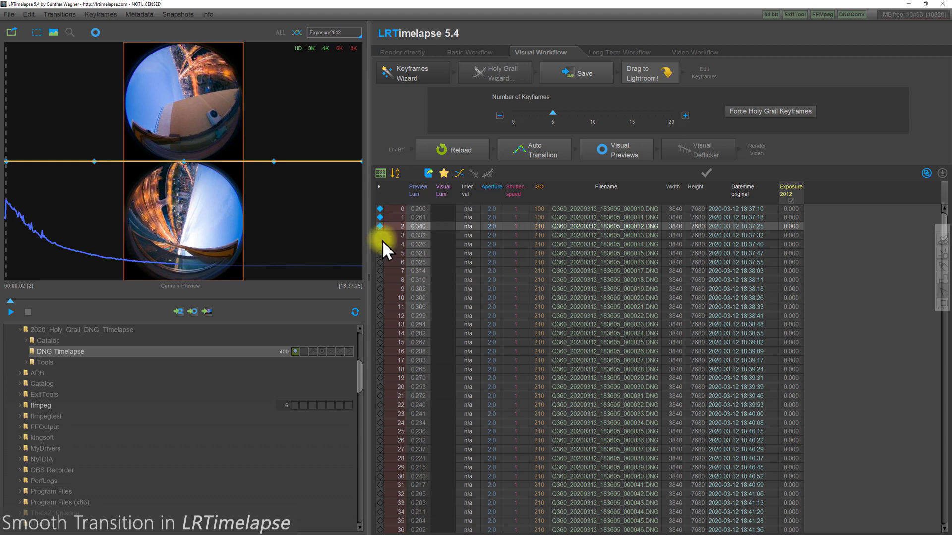
pyautogui.moveTo(10, 298); pyautogui.dragTo(34, 295)
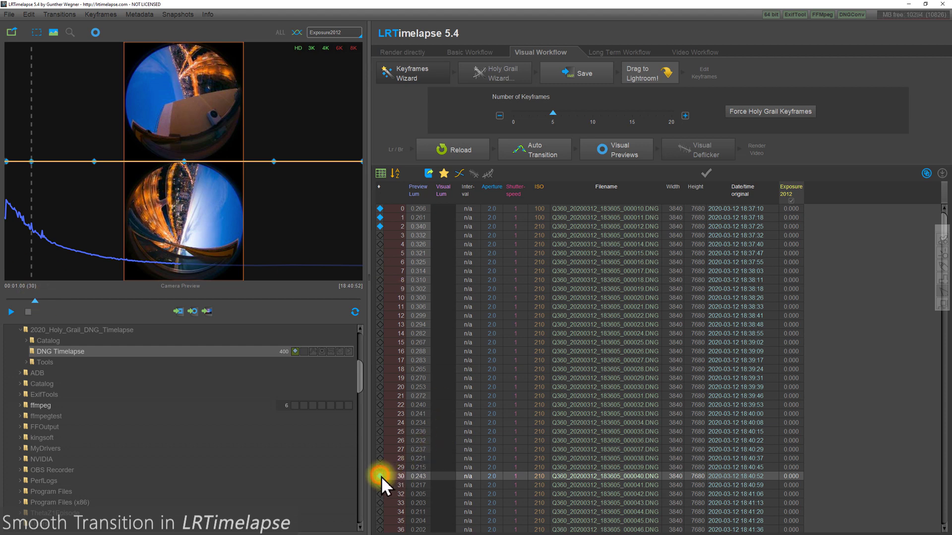
pyautogui.moveTo(32, 309); pyautogui.dragTo(45, 299)
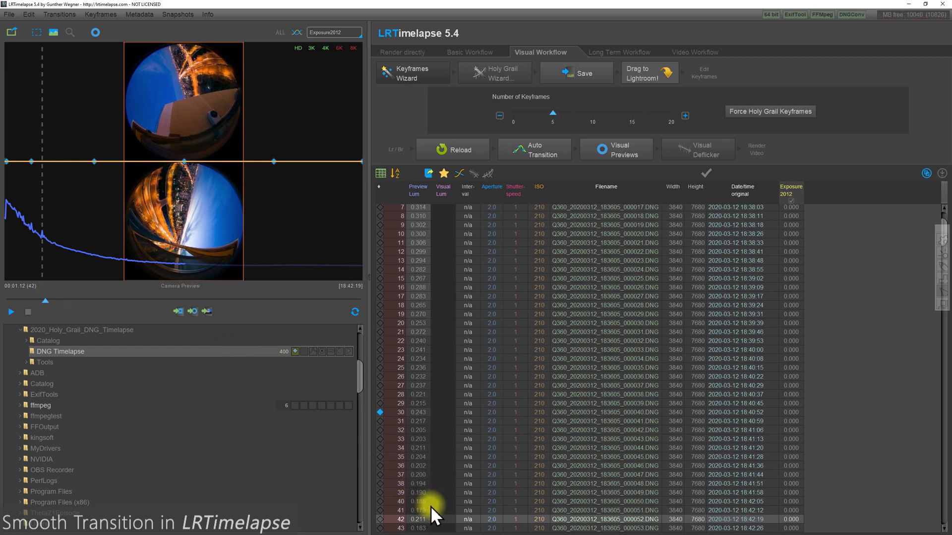
pyautogui.click(379, 519)
pyautogui.click(575, 69)
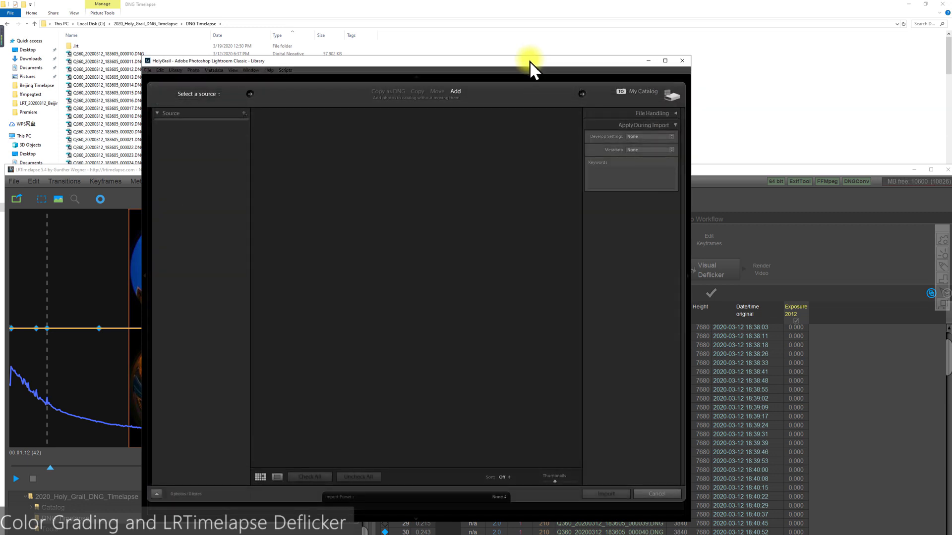
# Import all 400 DNG frames and filter the library with the 01 LRT5 Keyframes preset
pyautogui.doubleClick(528, 60)
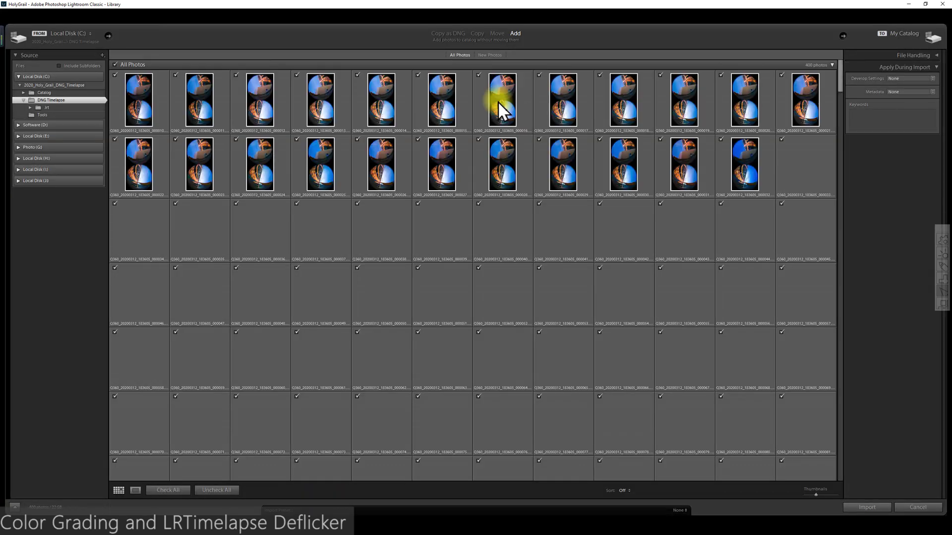
pyautogui.click(867, 507)
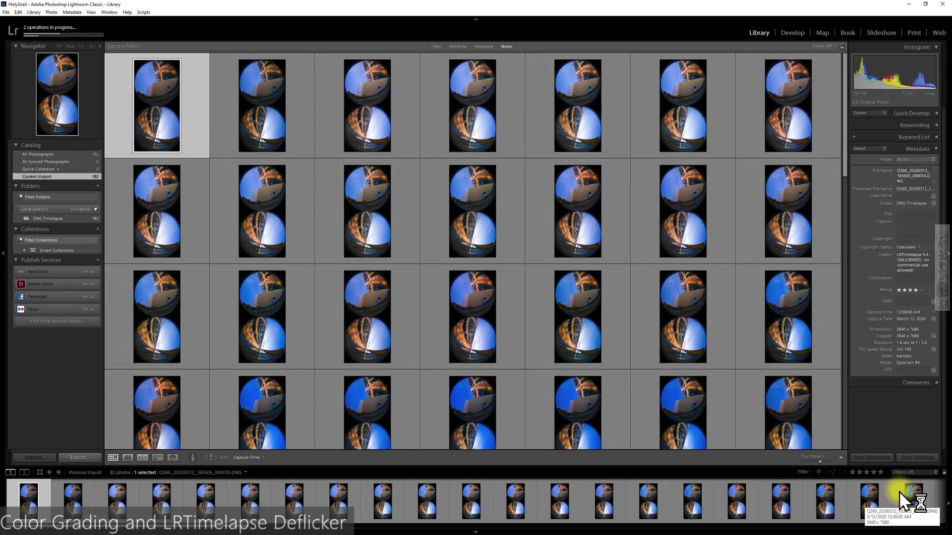
pyautogui.click(914, 471)
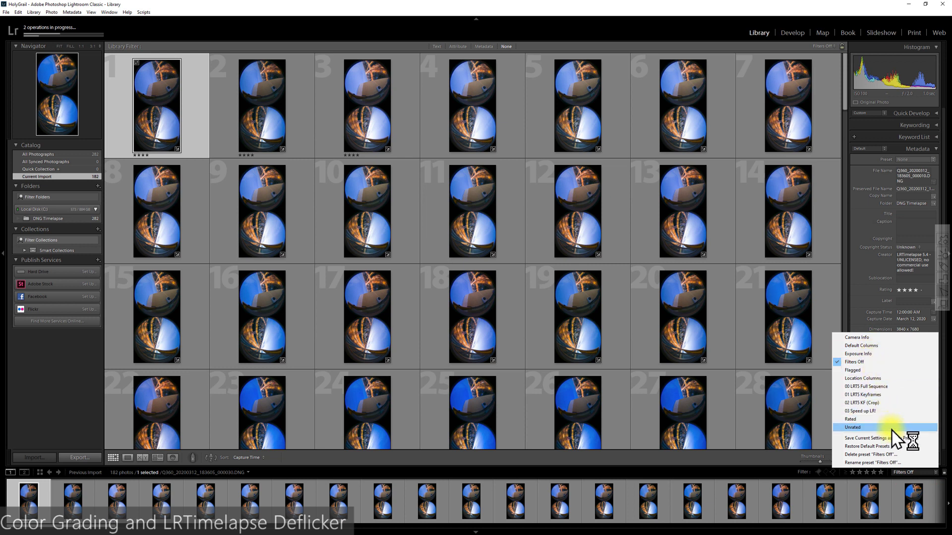
pyautogui.click(881, 395)
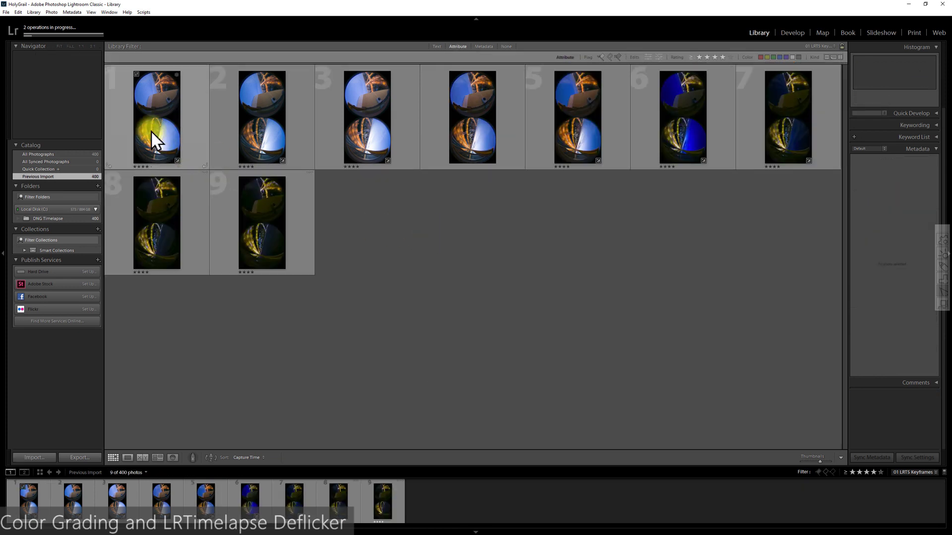
# Lower the first keyframe's highlights to -45 and sync it to all nine keyframes
pyautogui.doubleClick(156, 141)
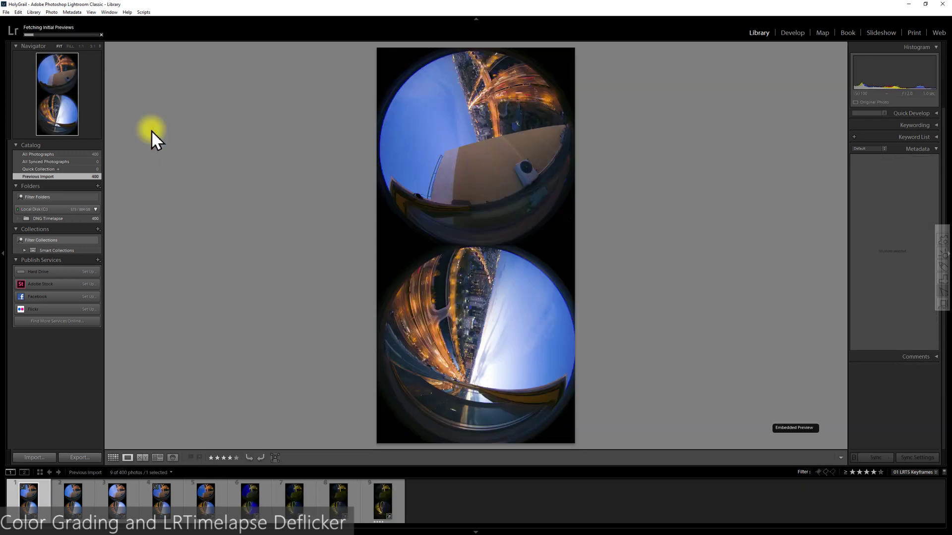
pyautogui.click(792, 32)
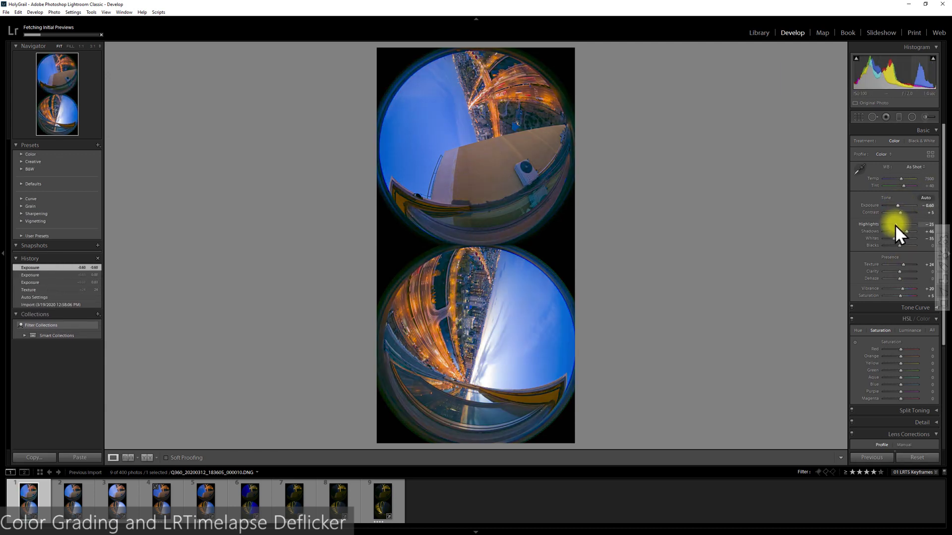
pyautogui.moveTo(895, 224); pyautogui.dragTo(892, 224)
pyautogui.hotkey('ctrl', 'a')
pyautogui.click(159, 12)
pyautogui.click(218, 31)
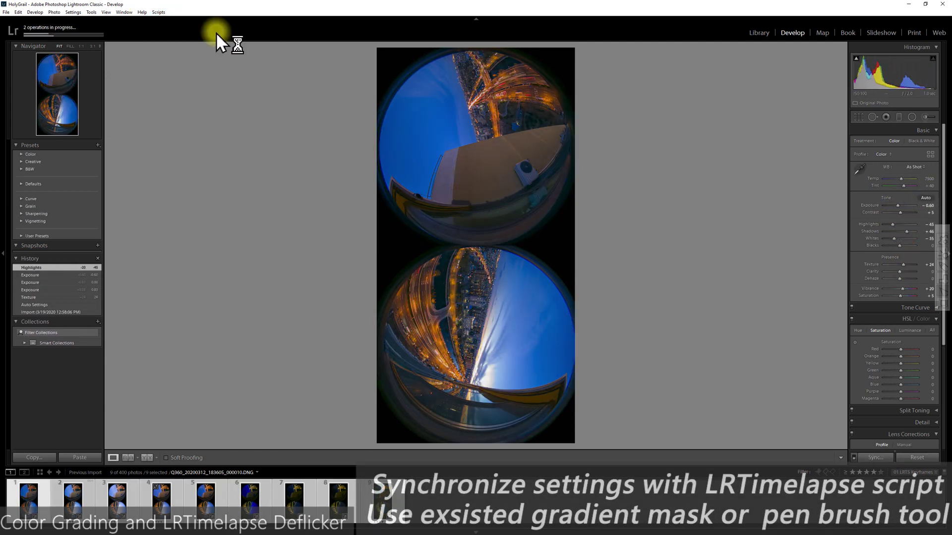
# Darken keyframe 3 to about -1.19 exposure and sync settings across the keyframes
pyautogui.click(75, 503)
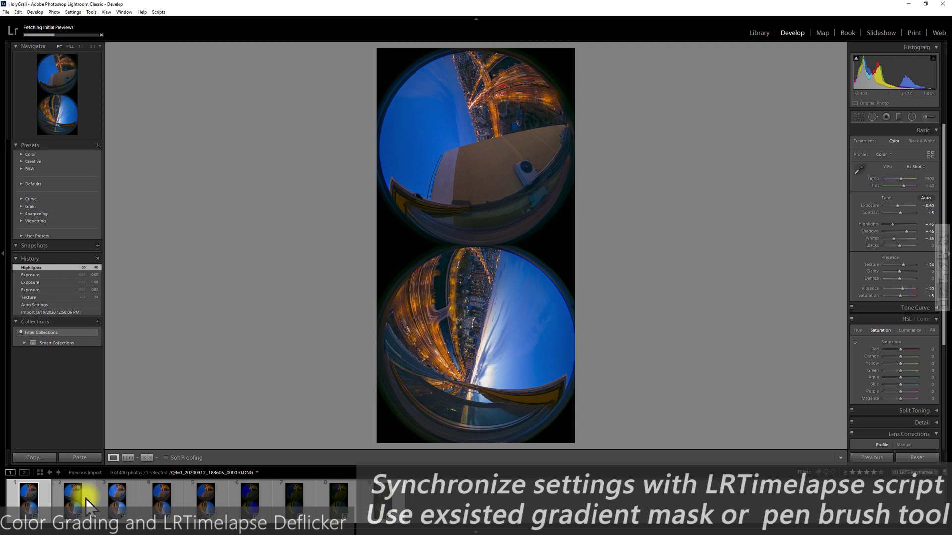
pyautogui.click(115, 499)
pyautogui.moveTo(899, 212); pyautogui.dragTo(898, 213)
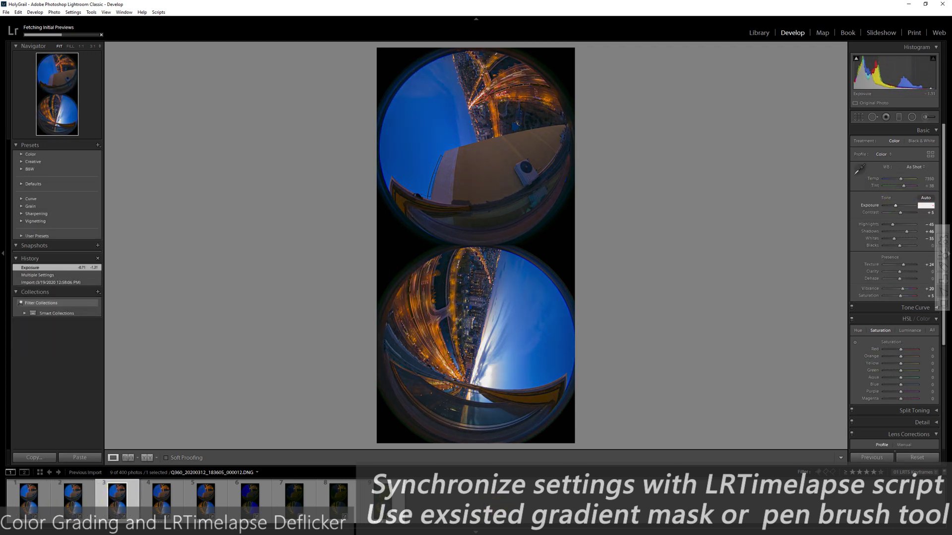
pyautogui.keyDown('shift'); pyautogui.click(382, 496); pyautogui.keyUp('shift')
pyautogui.click(74, 499)
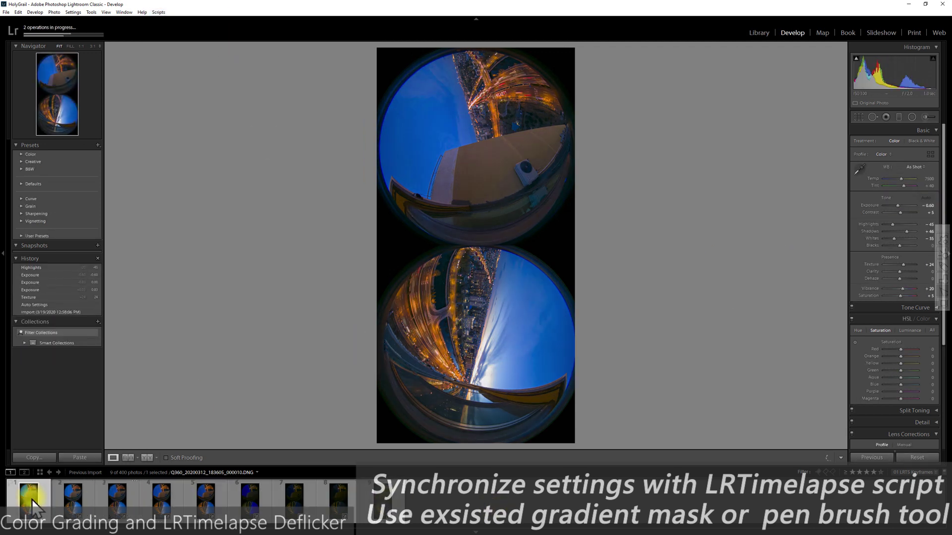
pyautogui.click(31, 501)
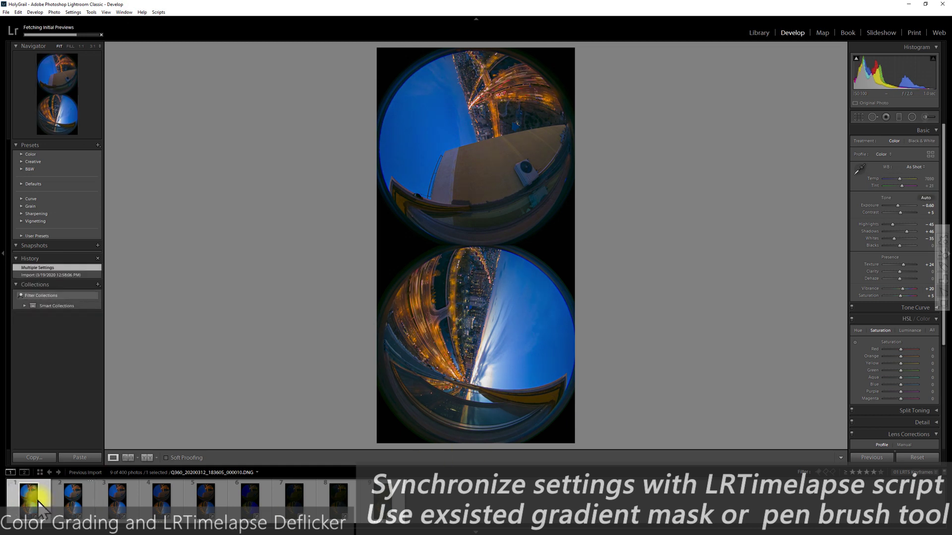
pyautogui.hotkey('ctrl', 'a')
pyautogui.click(124, 12)
pyautogui.press('Escape')
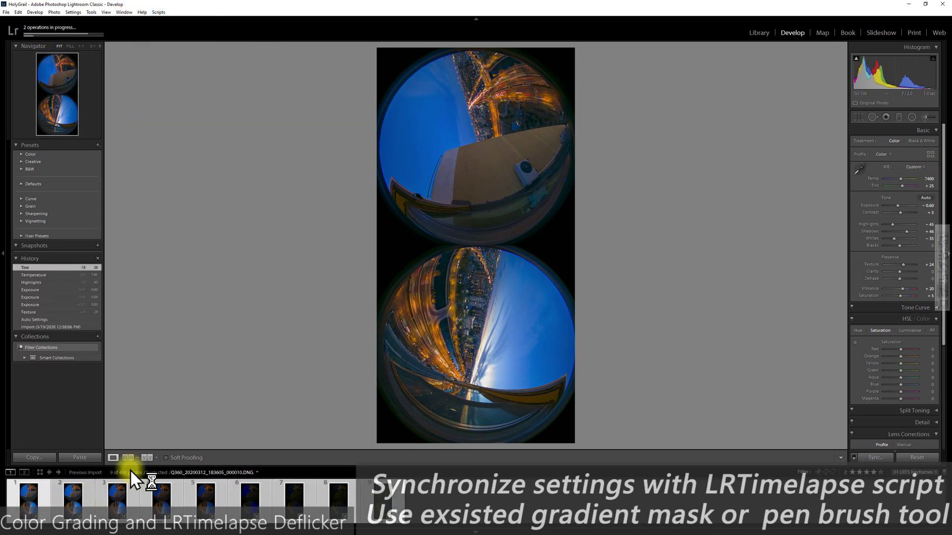
pyautogui.click(115, 497)
pyautogui.click(940, 218)
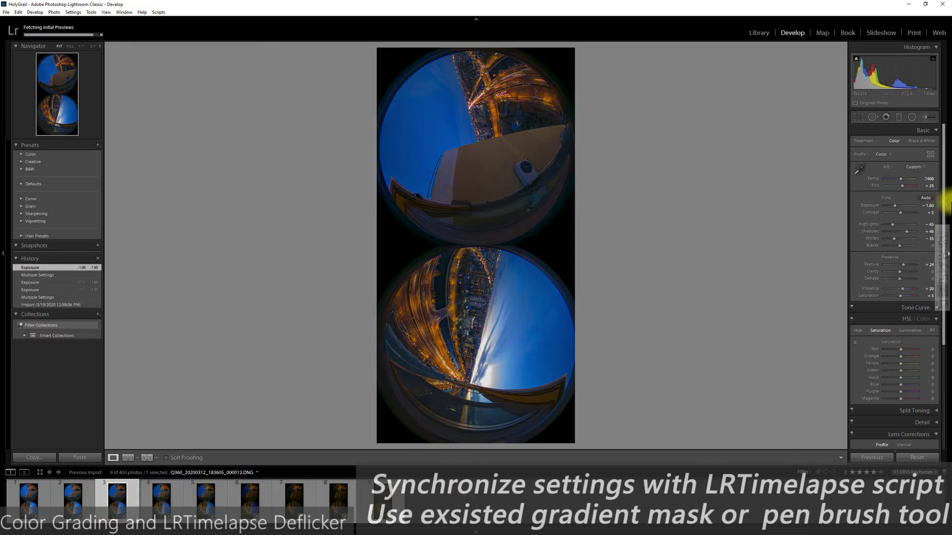
# Adjust exposure on keyframes 5 through 9, raising the last one to +0.36
pyautogui.click(159, 500)
pyautogui.click(204, 501)
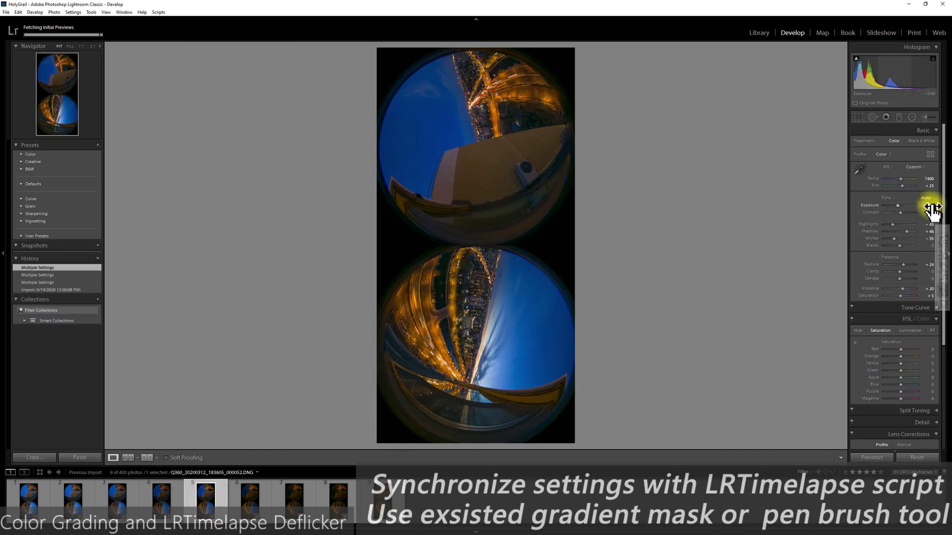
pyautogui.click(930, 206)
pyautogui.click(252, 501)
pyautogui.click(901, 205)
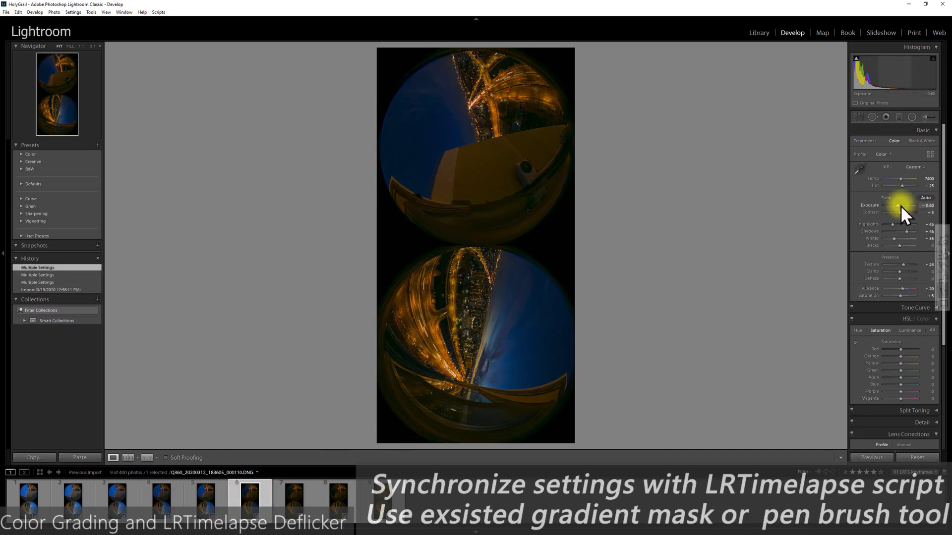
pyautogui.press('Right')
pyautogui.click(899, 207)
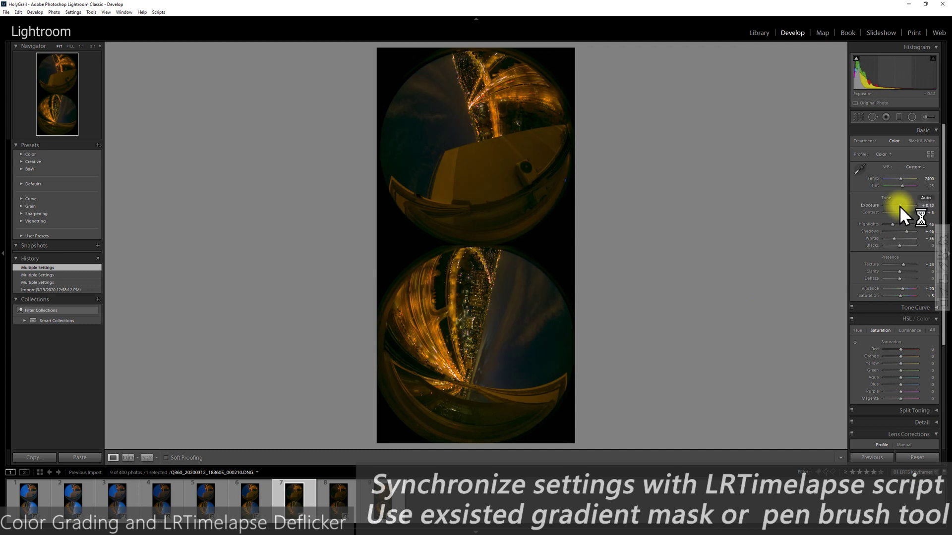
pyautogui.click(341, 502)
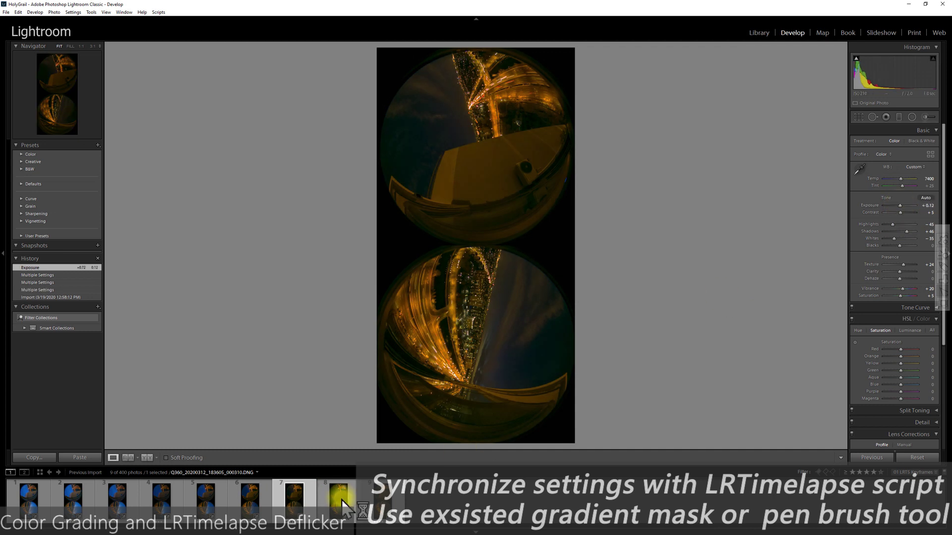
pyautogui.click(900, 206)
pyautogui.click(391, 502)
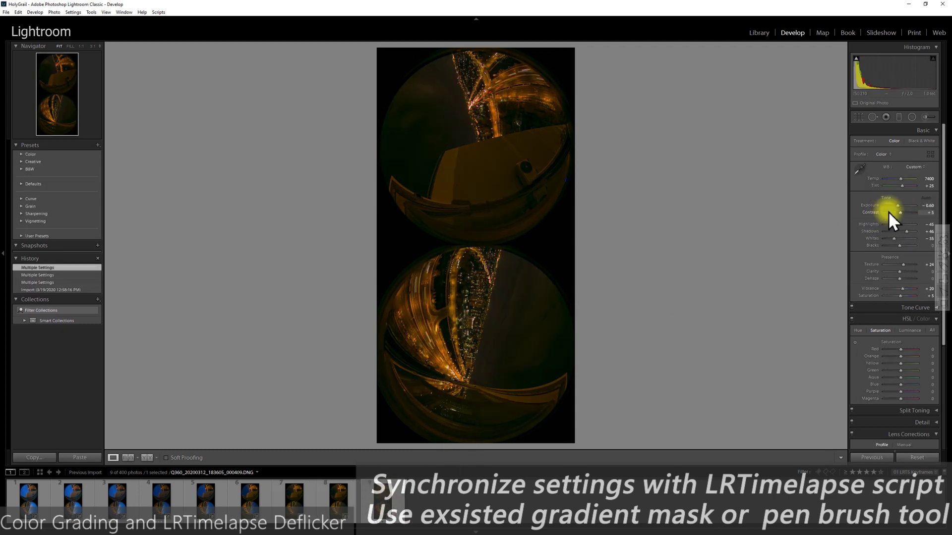
pyautogui.click(901, 206)
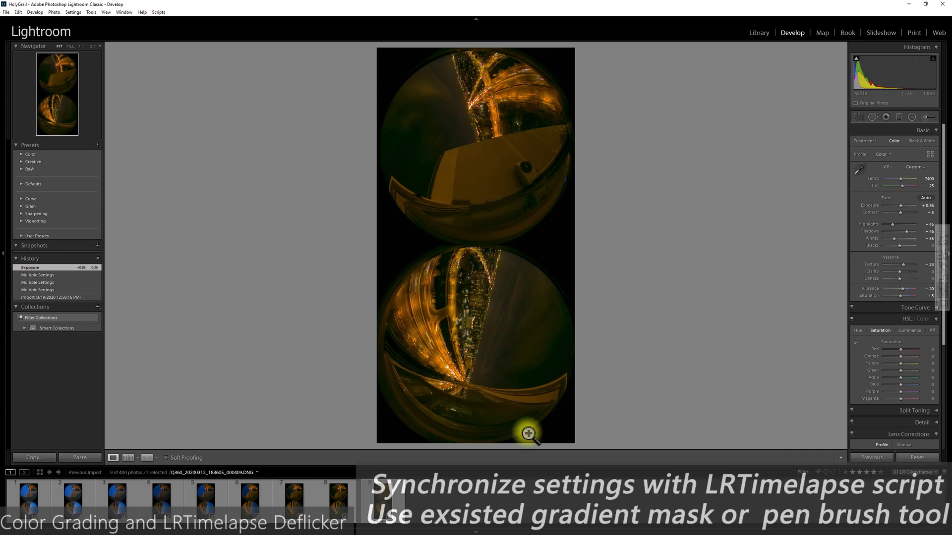
# Sync the night keyframes with LRTimelapse Sync Keyframes and set an early keyframe's exposure to -0.90
pyautogui.keyDown('shift'); pyautogui.click(293, 496); pyautogui.keyUp('shift')
pyautogui.click(158, 12)
pyautogui.click(206, 32)
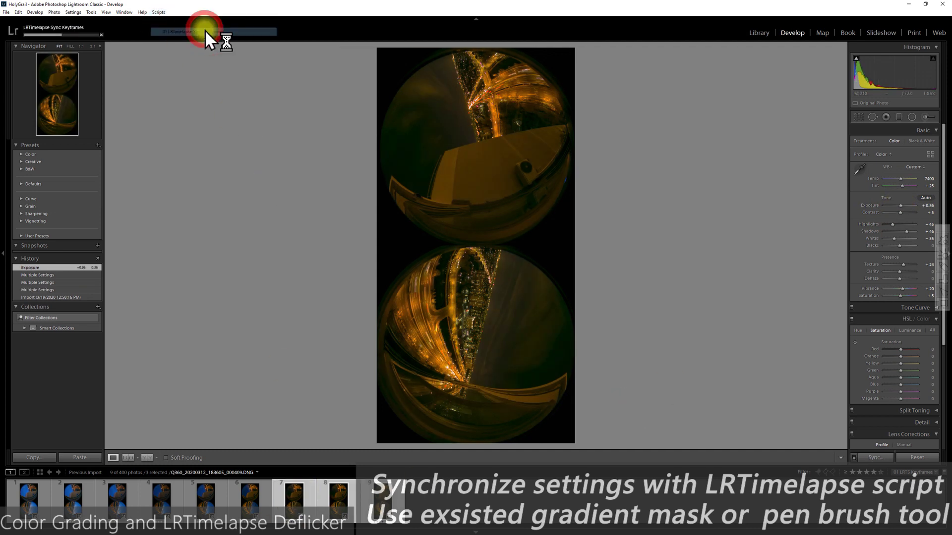
pyautogui.press('Right')
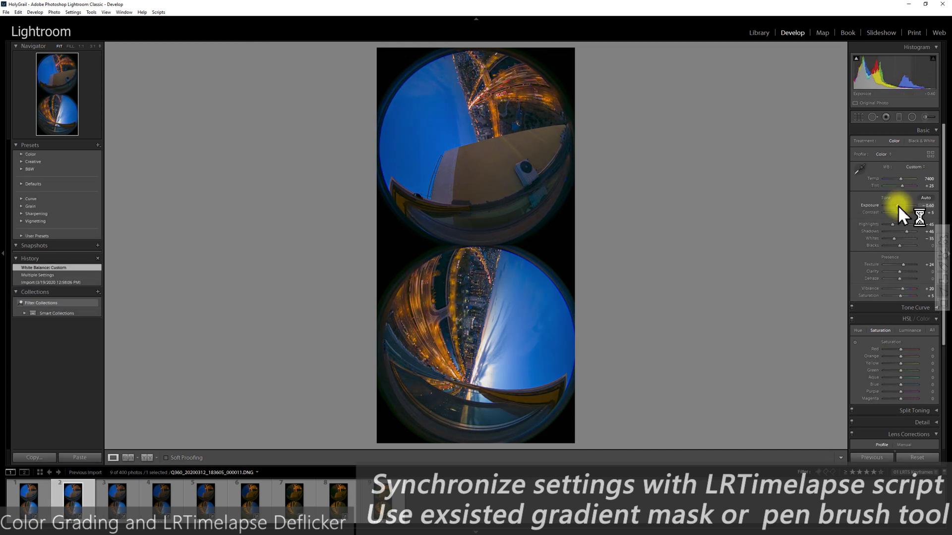
pyautogui.moveTo(897, 205); pyautogui.dragTo(896, 206)
pyautogui.click(255, 495)
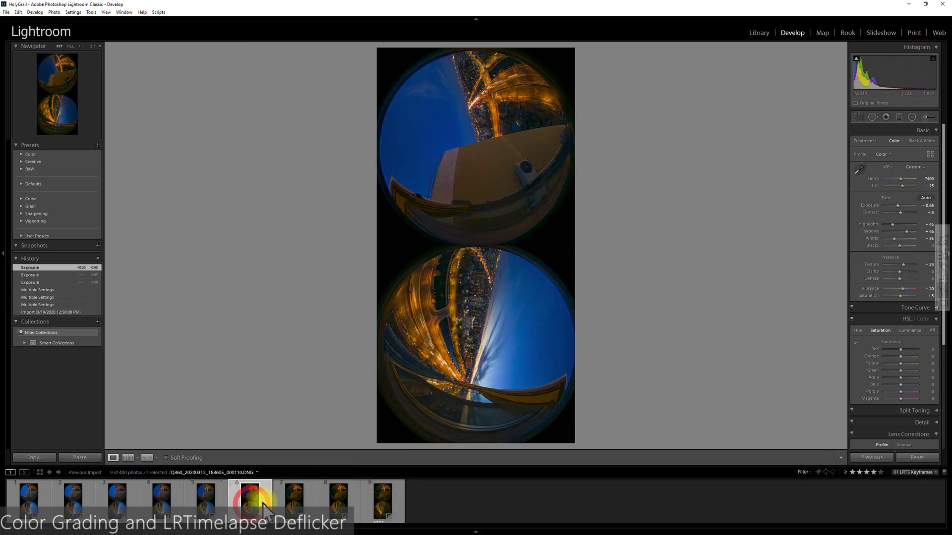
pyautogui.click(294, 496)
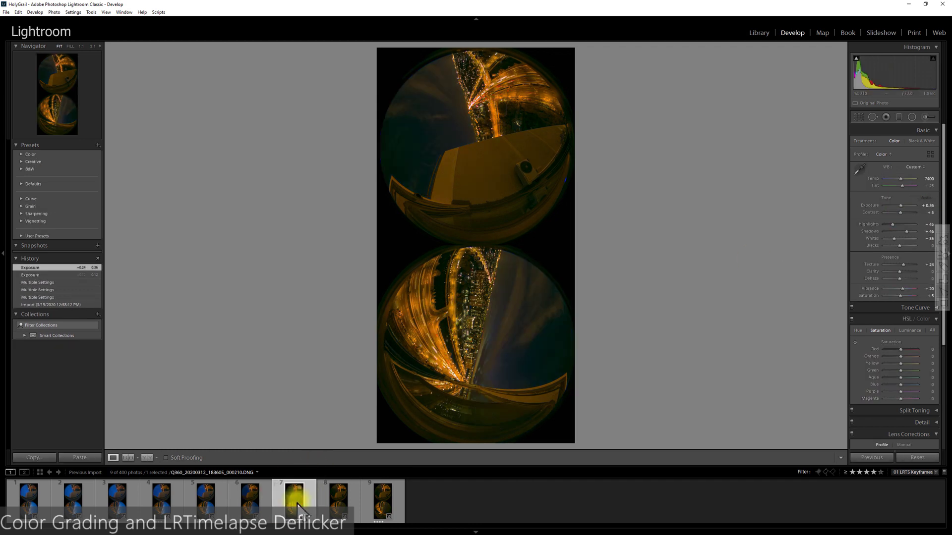
pyautogui.click(250, 496)
# Select all nine keyframes in the Library grid and save their metadata to files
pyautogui.press('g')
pyautogui.hotkey('ctrl', 'a')
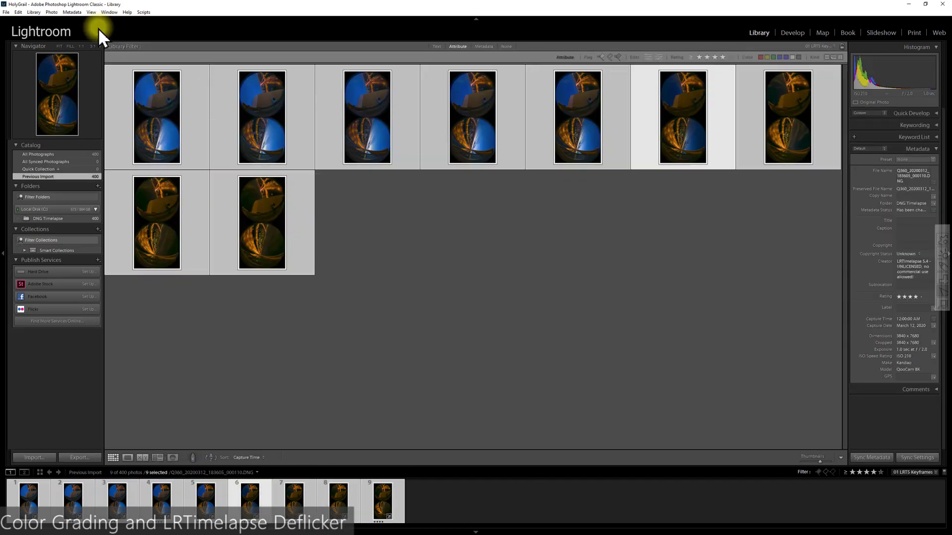
pyautogui.click(72, 12)
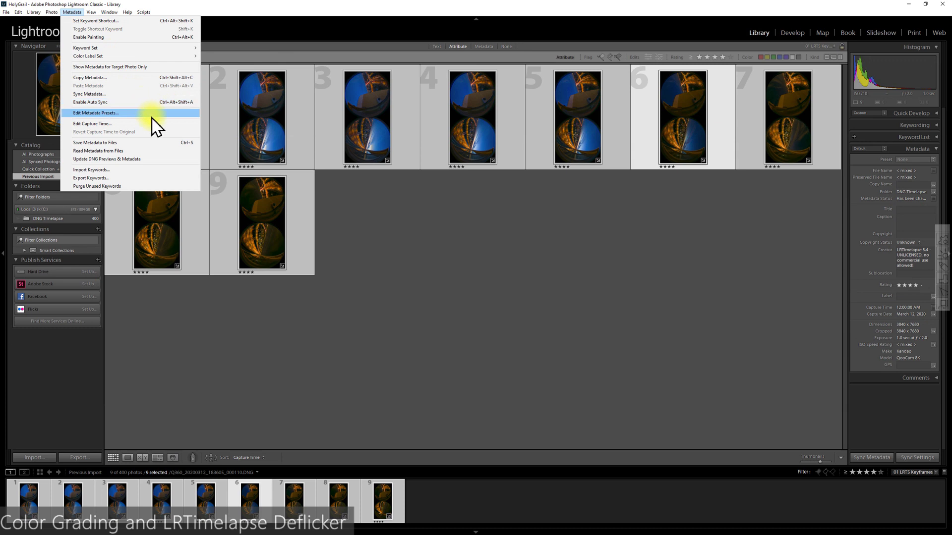
pyautogui.click(149, 143)
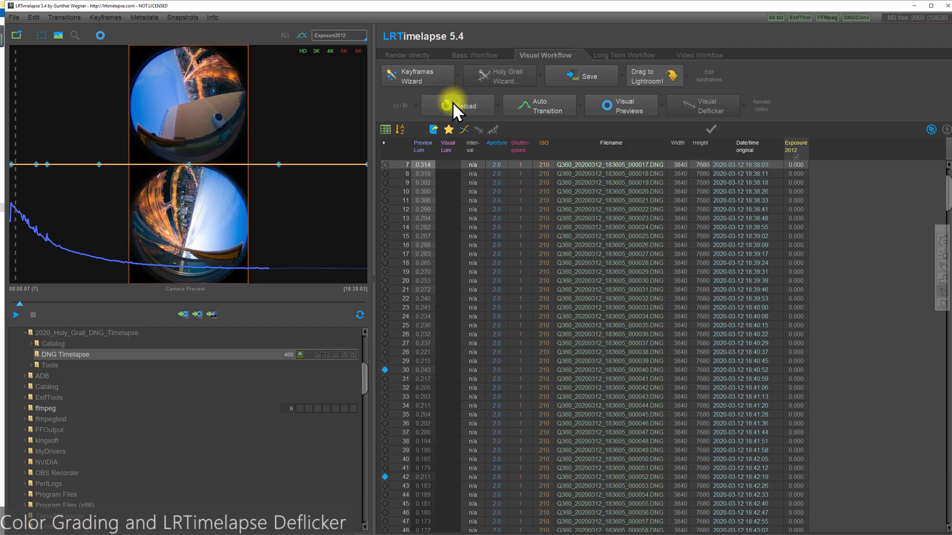
pyautogui.click(452, 102)
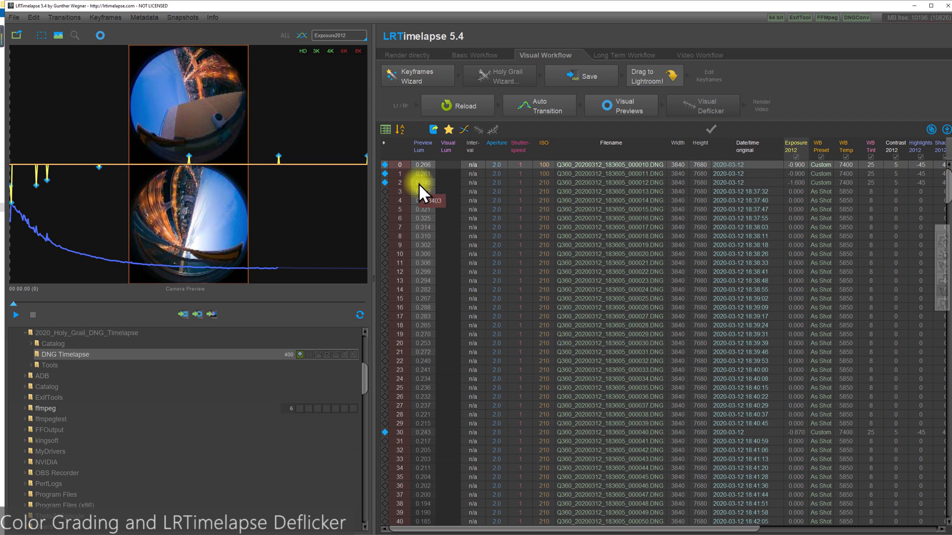
# Run Auto Transition, build Visual Previews, and play the preview through once
pyautogui.click(529, 106)
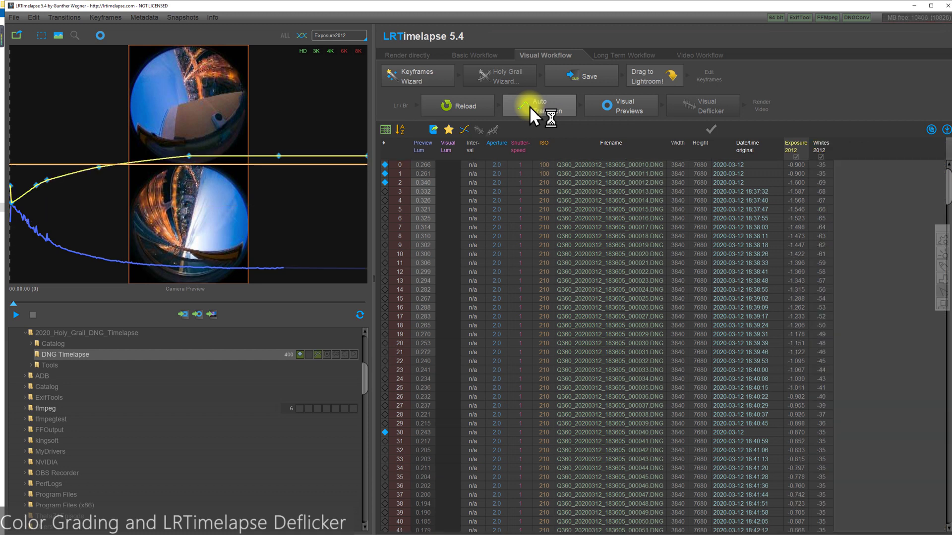
pyautogui.click(608, 108)
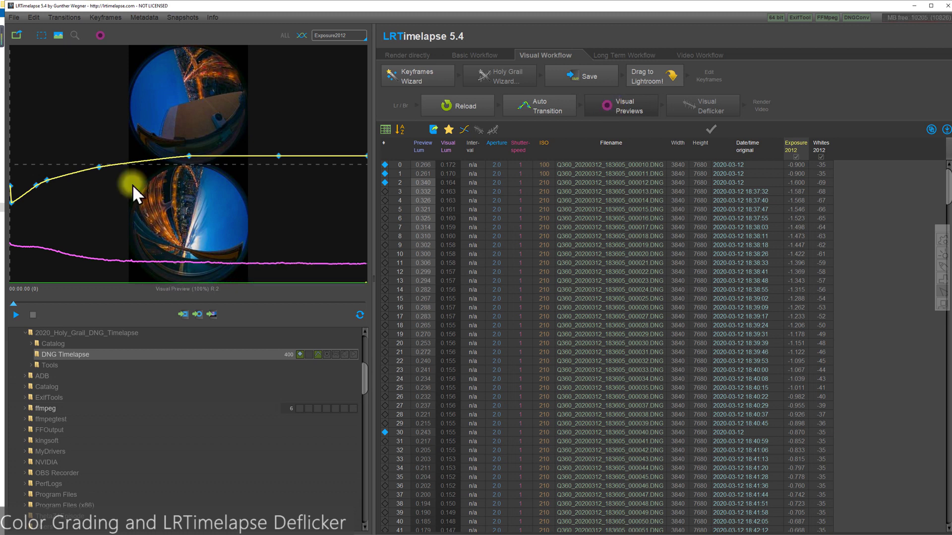
pyautogui.click(16, 316)
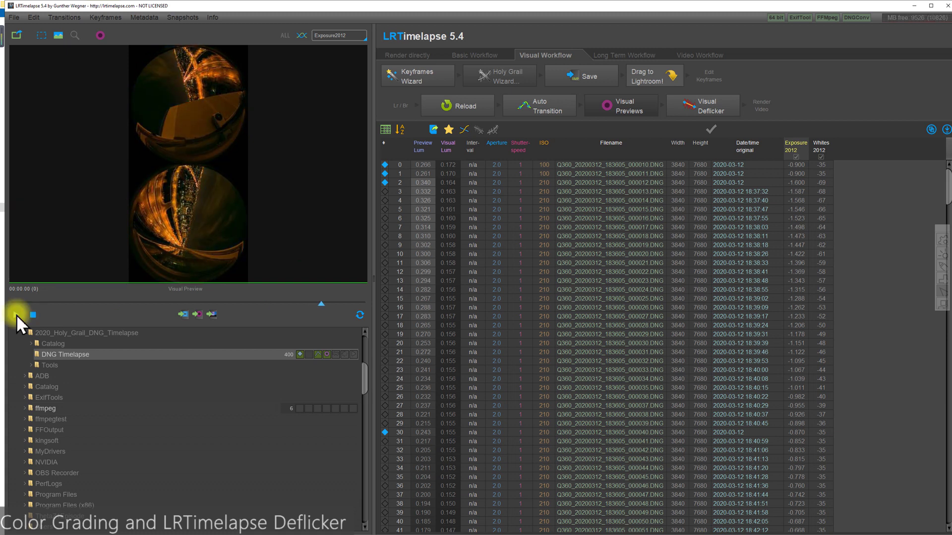
pyautogui.click(16, 314)
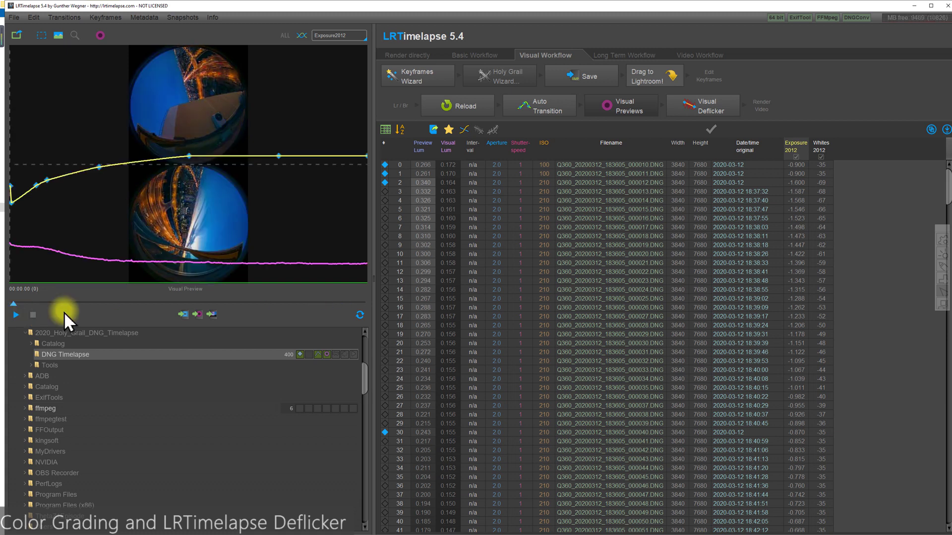
# Apply Visual Deflicker with Smoothing around 40, review the playback, and save
pyautogui.click(700, 109)
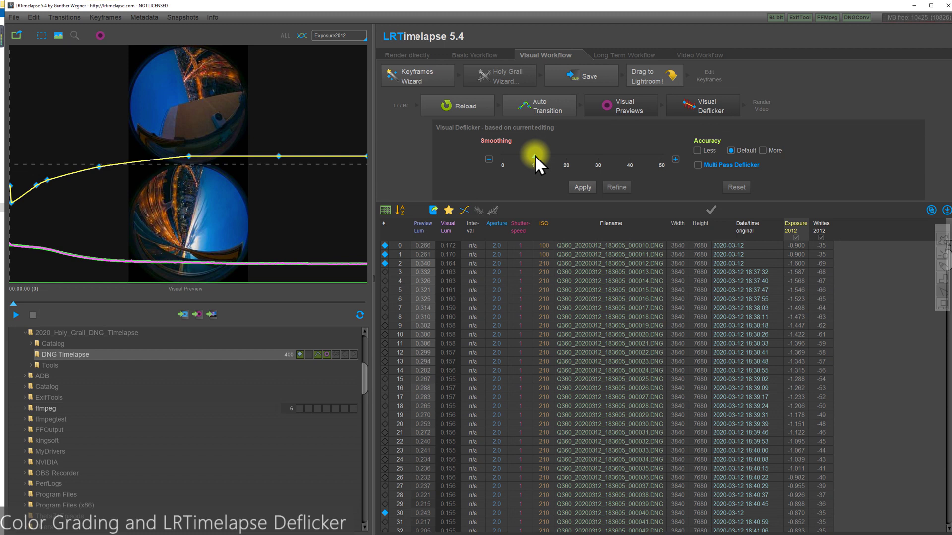
pyautogui.moveTo(535, 156); pyautogui.dragTo(646, 157)
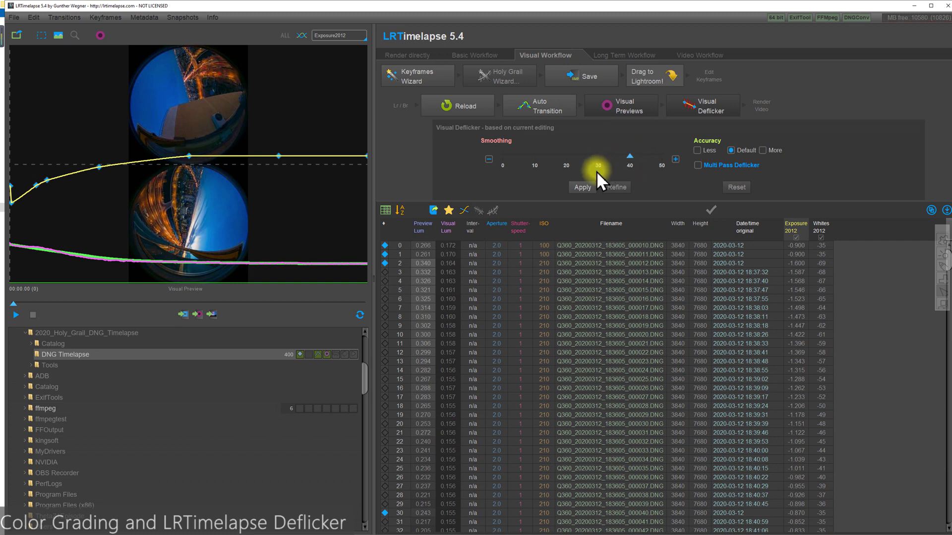
pyautogui.click(582, 186)
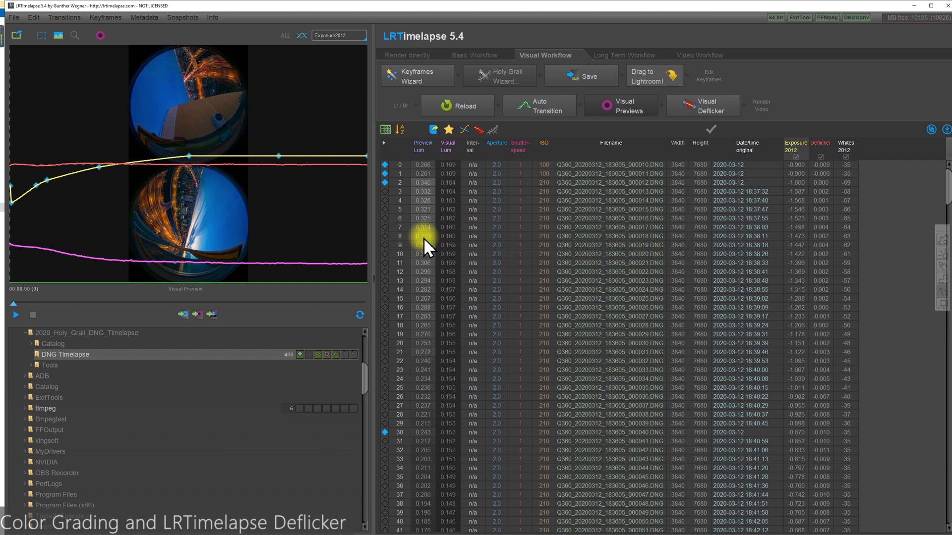
pyautogui.click(16, 314)
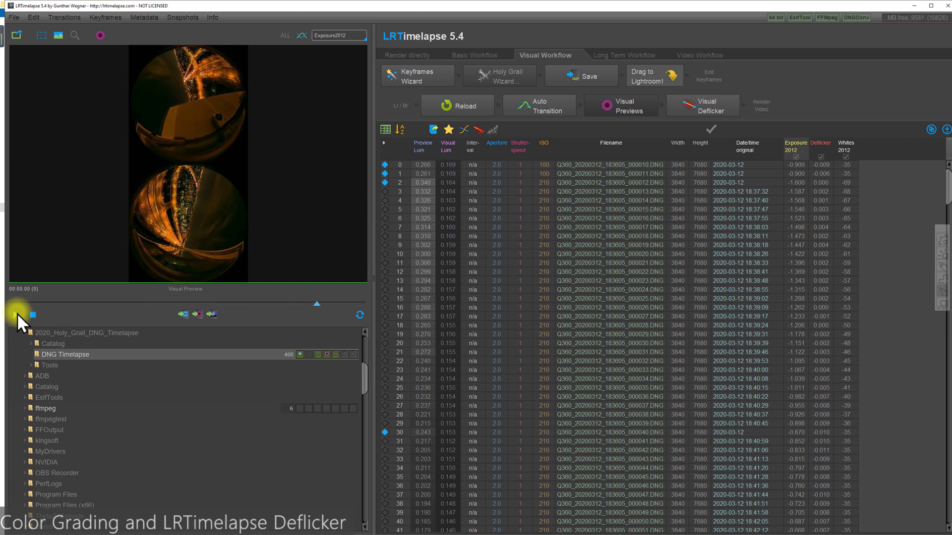
pyautogui.click(584, 75)
pyautogui.click(584, 75)
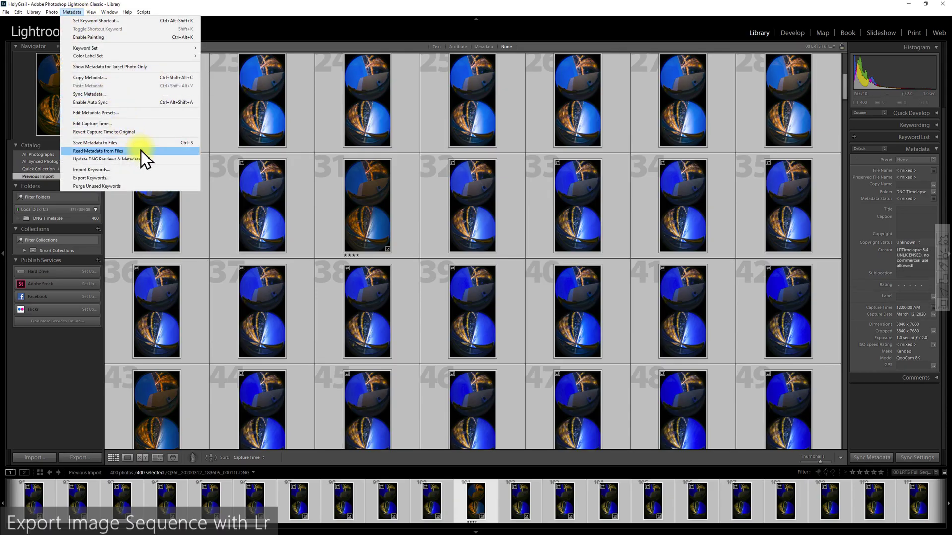
# Read the updated metadata back into Lightroom and inspect a late frame at full size
pyautogui.click(141, 152)
pyautogui.click(516, 279)
pyautogui.scroll(5, 287, 148)
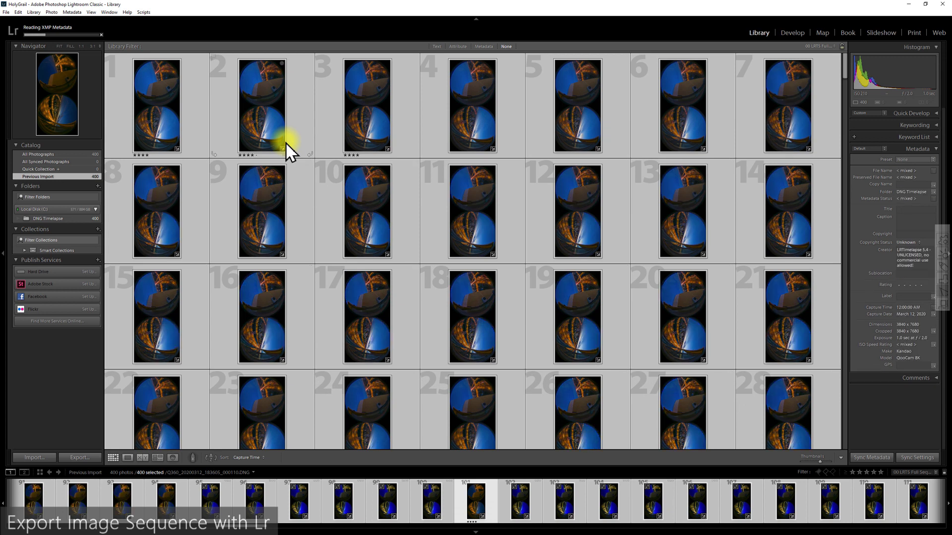
pyautogui.scroll(-10, 296, 162)
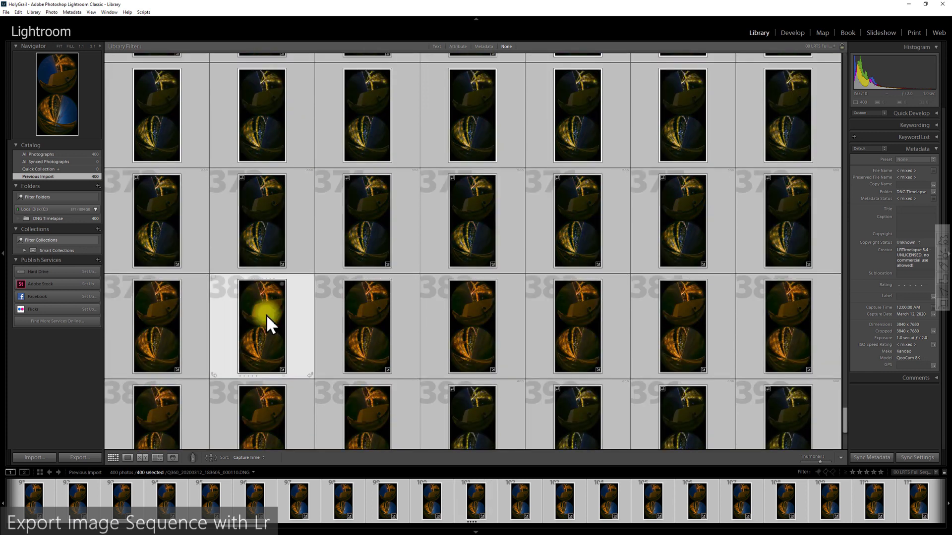
pyautogui.doubleClick(266, 315)
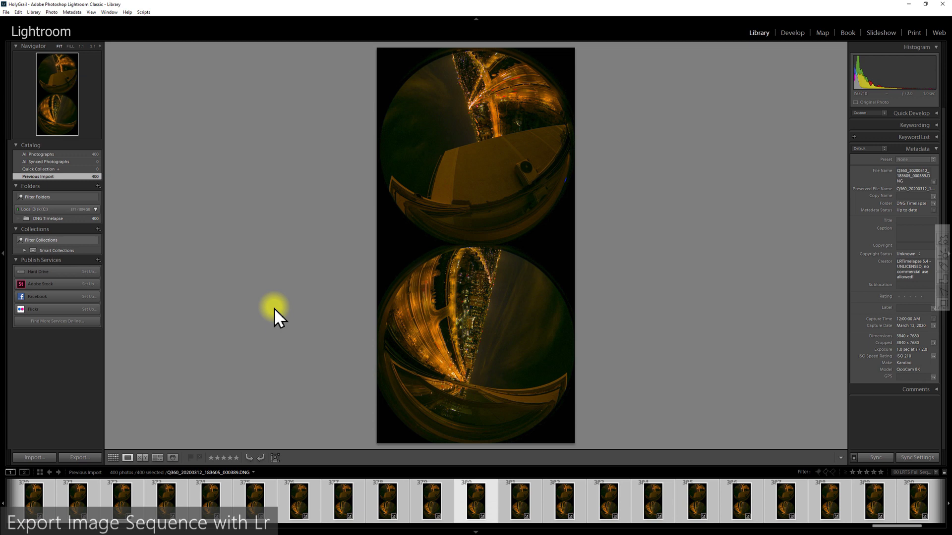
pyautogui.click(427, 140)
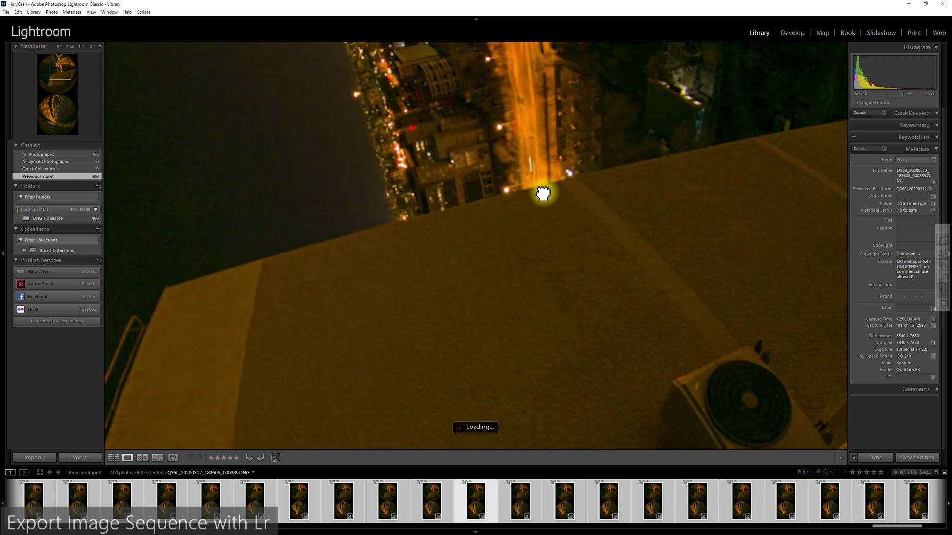
pyautogui.moveTo(543, 193); pyautogui.dragTo(385, 229)
pyautogui.click(384, 229)
pyautogui.hscroll(-20, 315, 499)
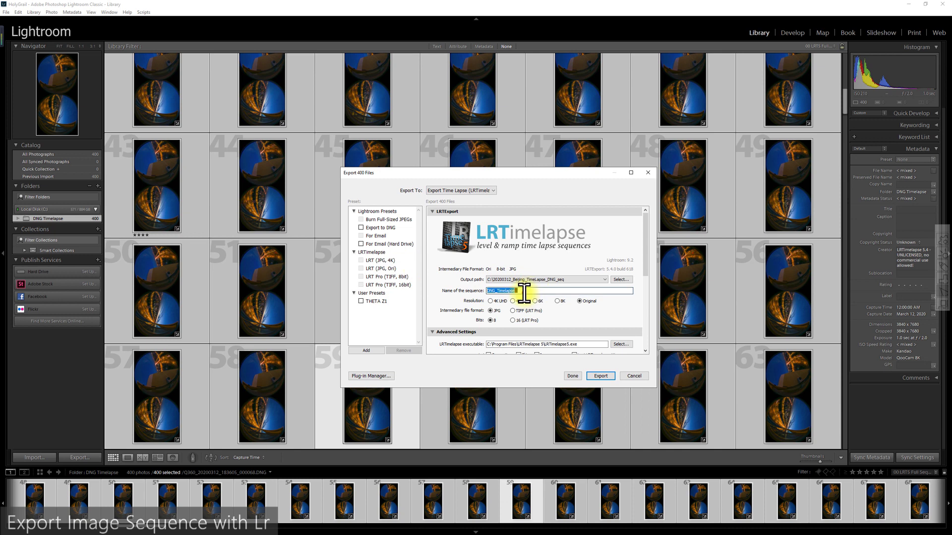
pyautogui.scroll(-2, 620, 268)
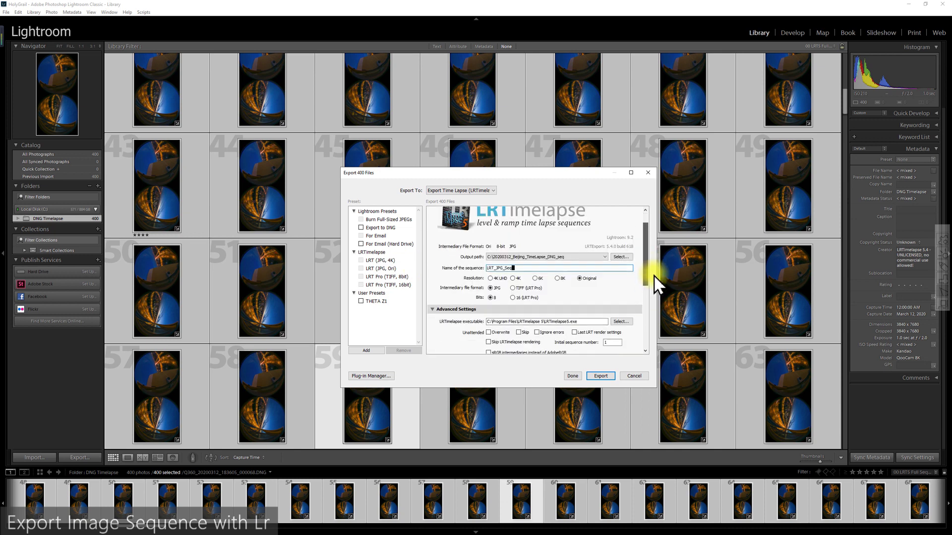
# Export the frames as JPGs LRT_00001–LRT_00400 to DNG to JPG Seq and start Premiere Pro
pyautogui.press('Return')
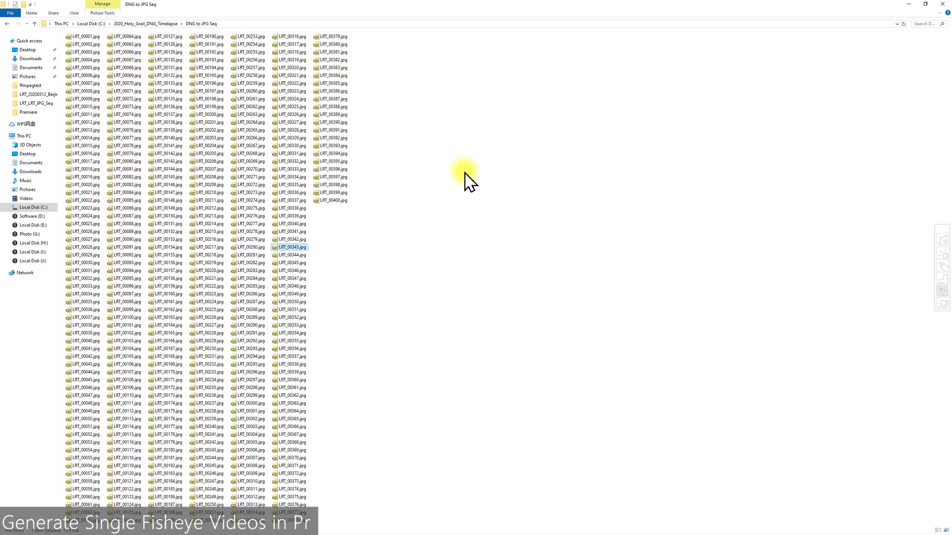
pyautogui.click(463, 199)
pyautogui.click(340, 201)
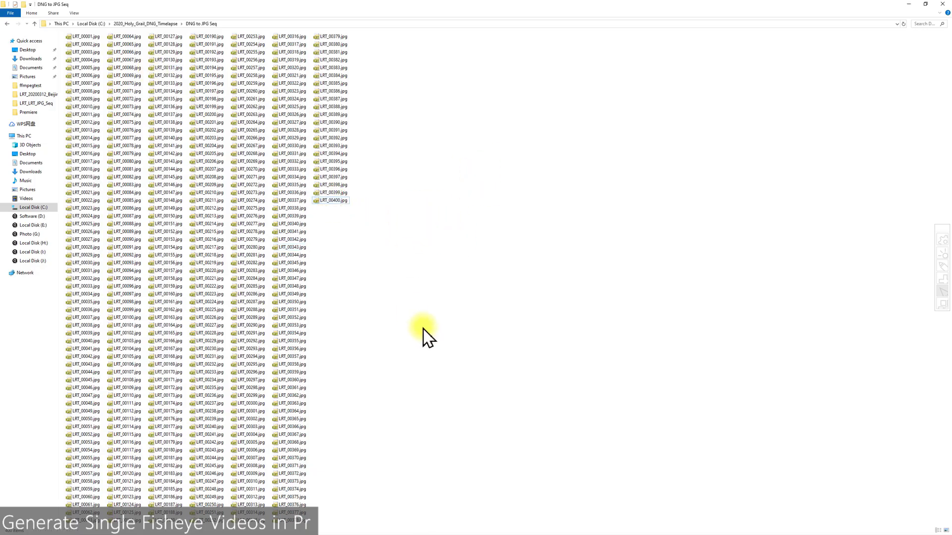
pyautogui.press('super')
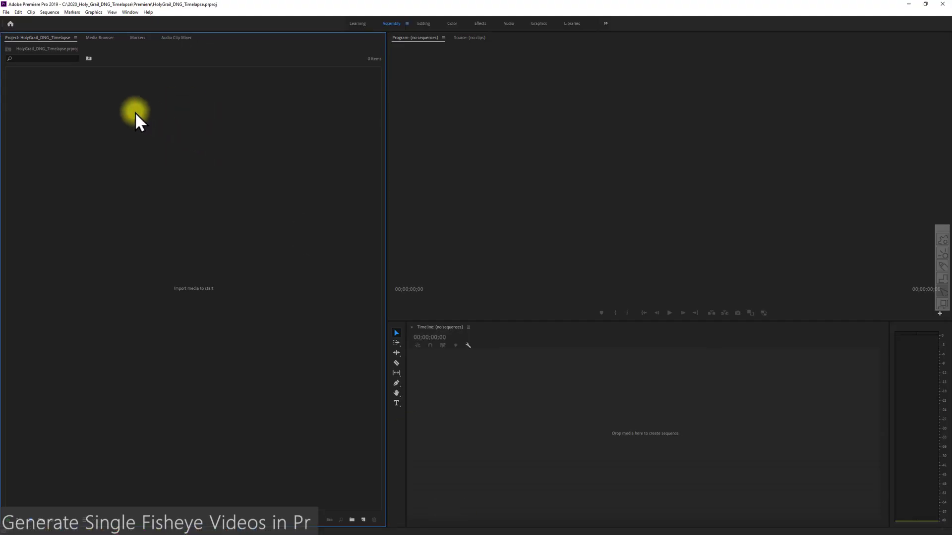
# Import LRT_00001.jpg from DNG to JPG Seq as a single image-sequence clip
pyautogui.rightClick(127, 122)
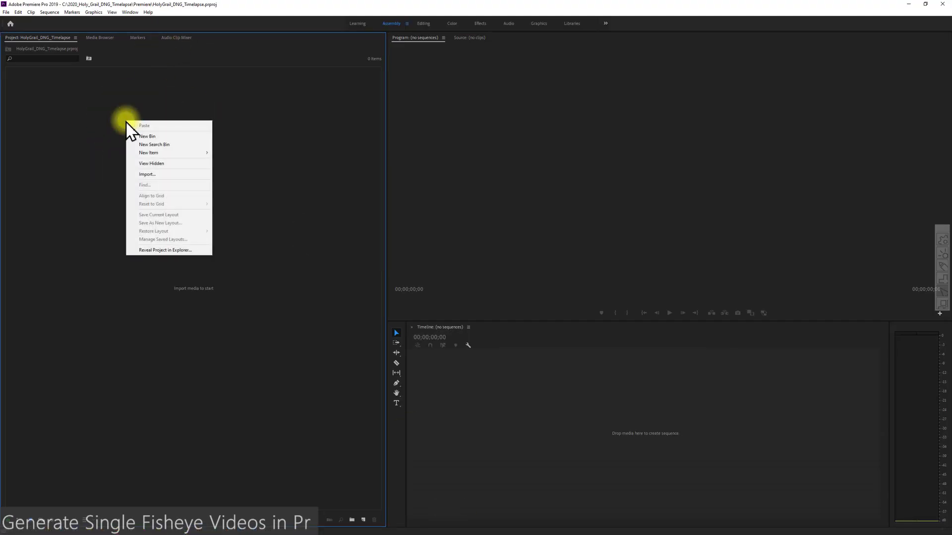
pyautogui.click(180, 175)
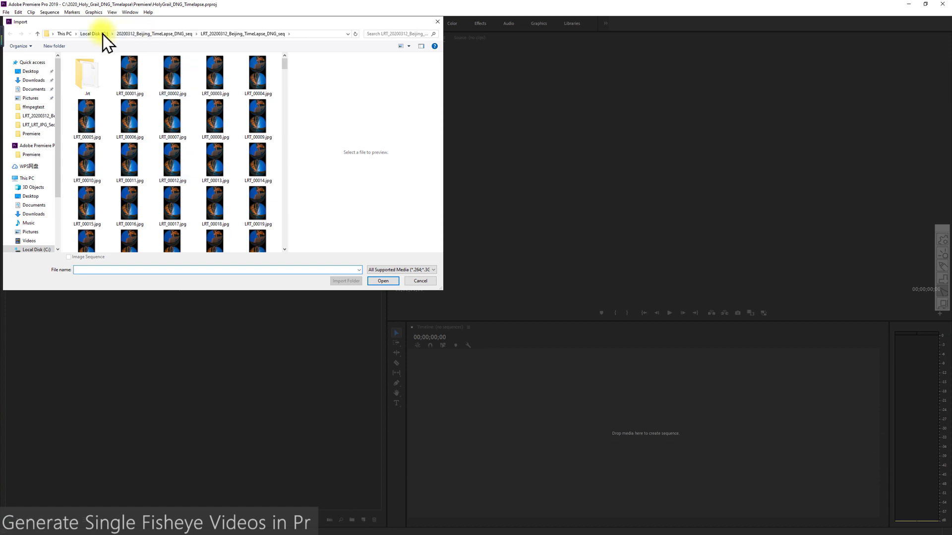
pyautogui.click(106, 35)
pyautogui.doubleClick(140, 69)
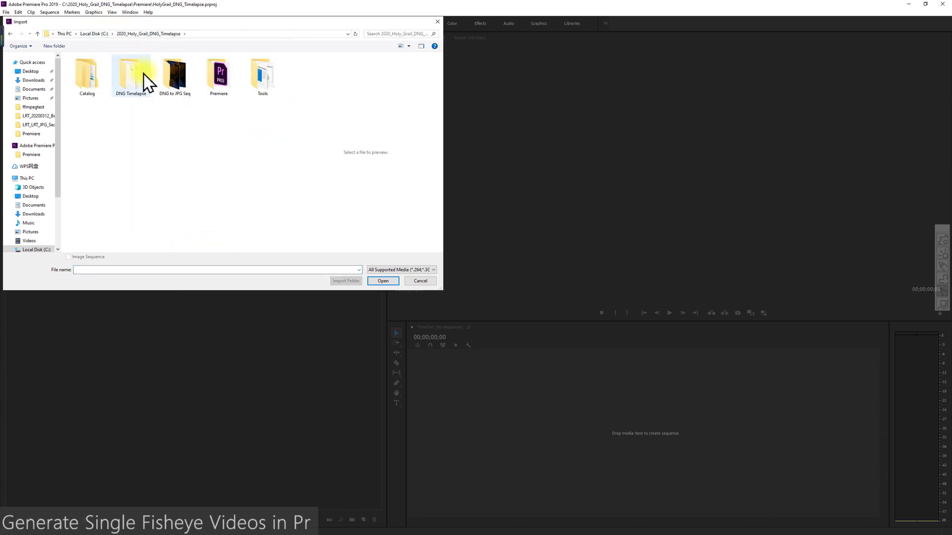
pyautogui.doubleClick(187, 74)
pyautogui.click(82, 72)
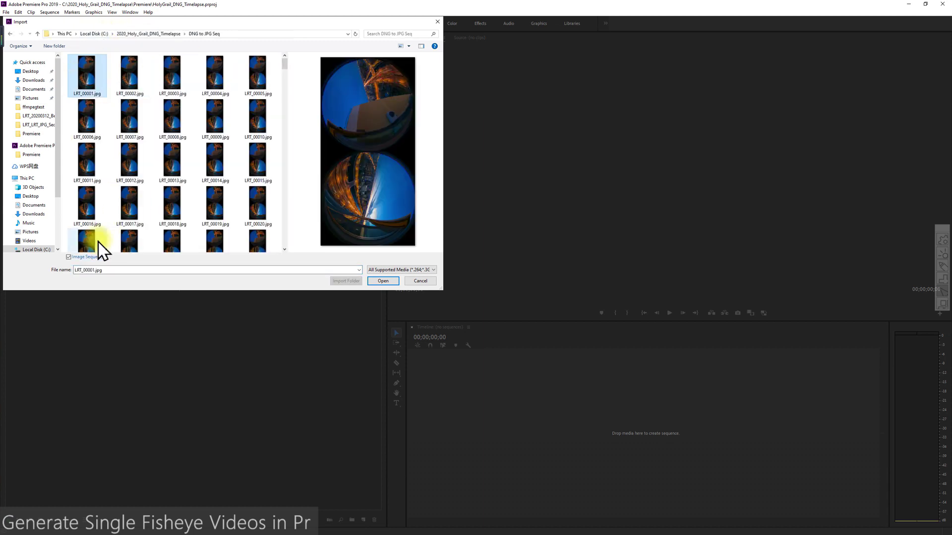
pyautogui.click(72, 258)
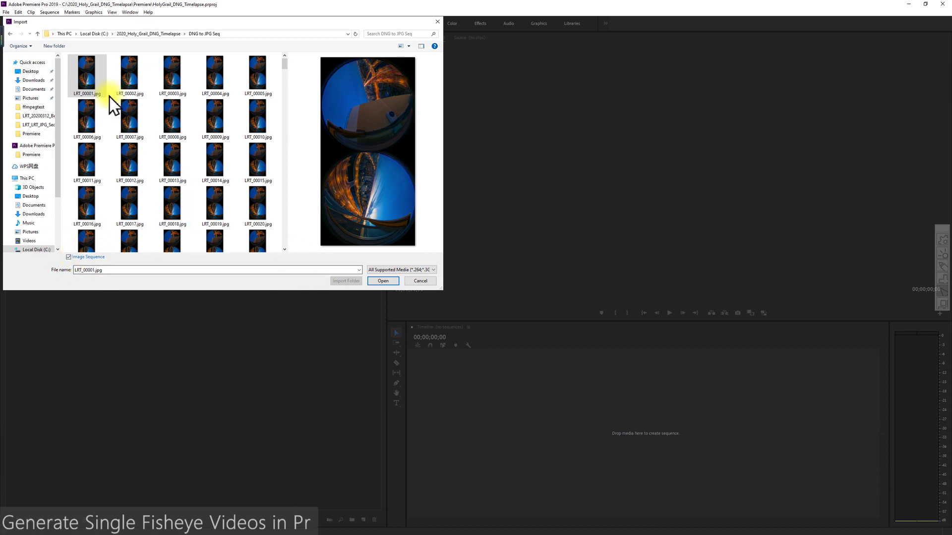
pyautogui.click(380, 281)
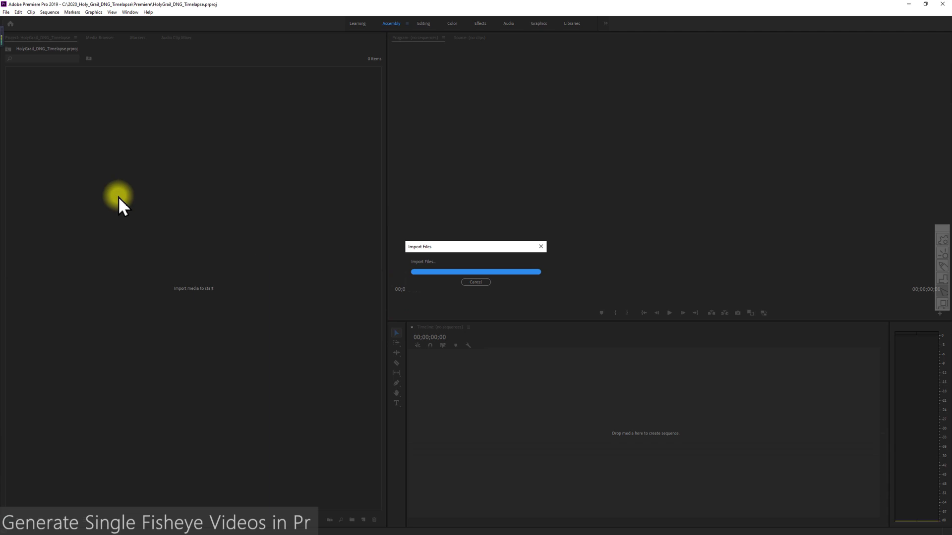
pyautogui.click(37, 115)
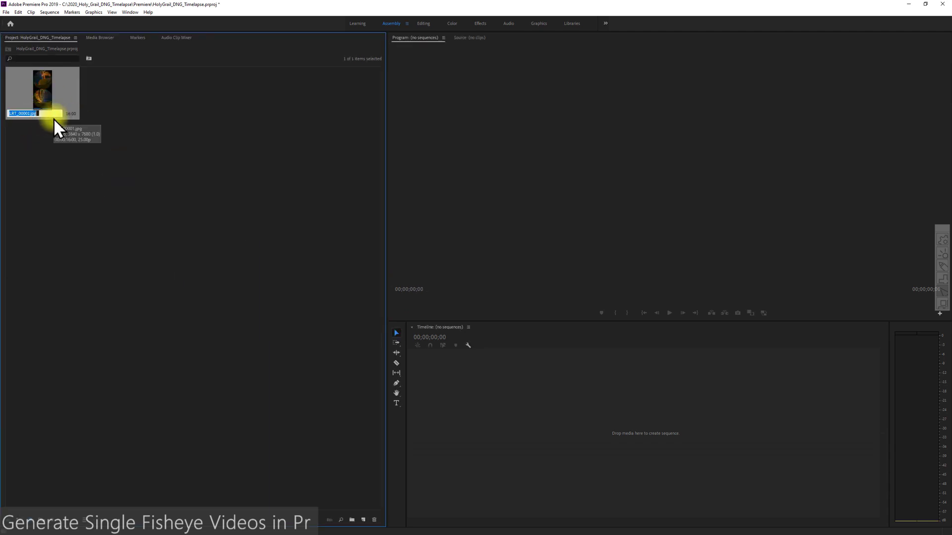
# Create the Fisheye01 sequence from a Digital SLR preset and place the Timelapse clip in it
pyautogui.rightClick(183, 122)
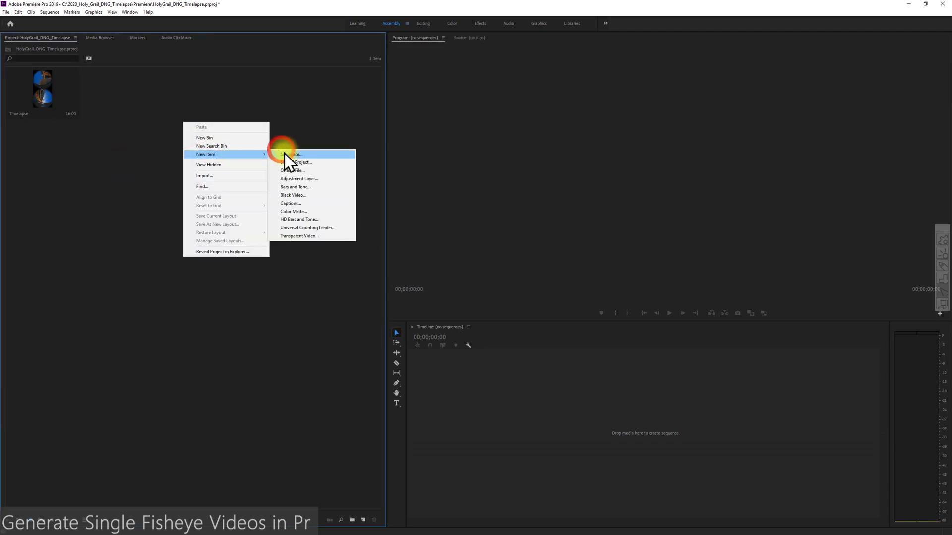
pyautogui.click(285, 154)
pyautogui.click(372, 253)
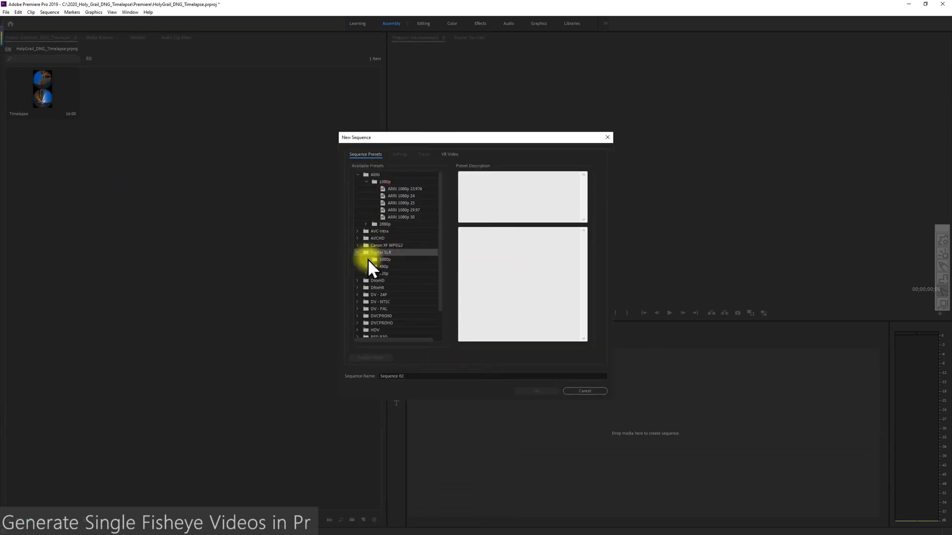
pyautogui.click(400, 154)
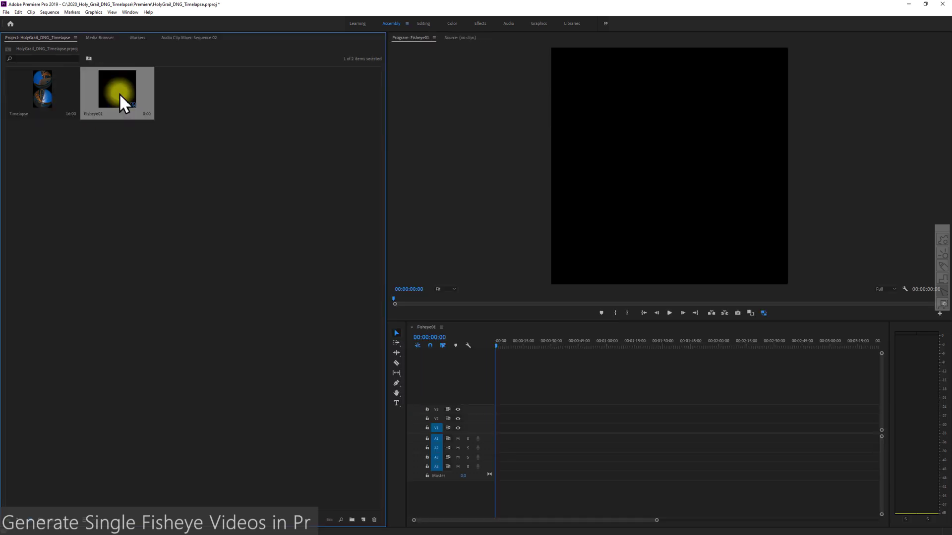
pyautogui.moveTo(42, 89); pyautogui.dragTo(511, 428)
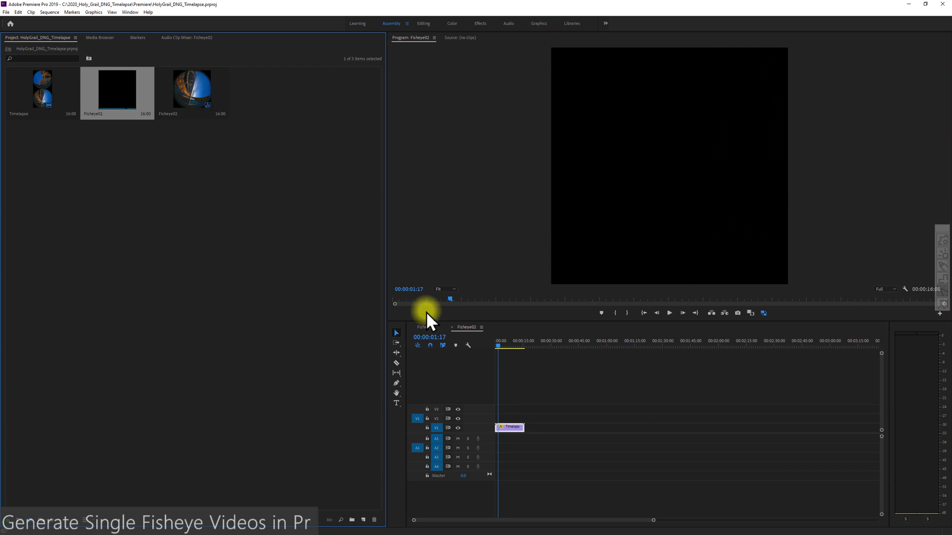
pyautogui.click(484, 347)
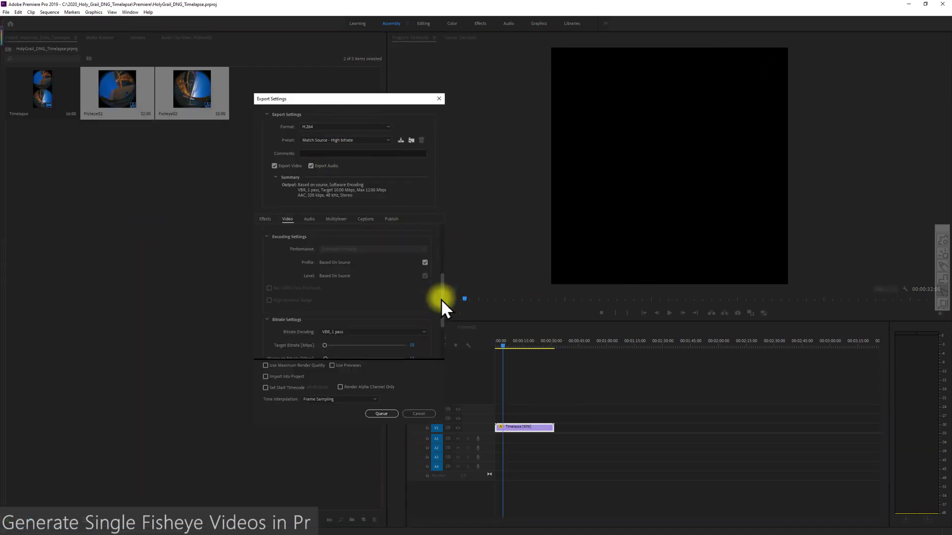
pyautogui.moveTo(441, 299); pyautogui.dragTo(427, 229)
# Queue both sequences, set Fisheye01's output to the Premiere folder, and start the encoding queue
pyautogui.click(381, 413)
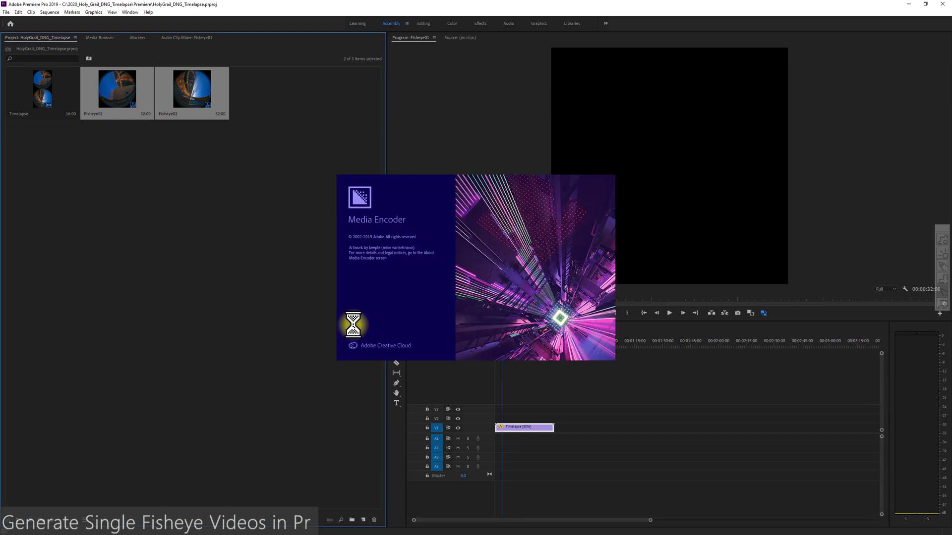
pyautogui.click(626, 149)
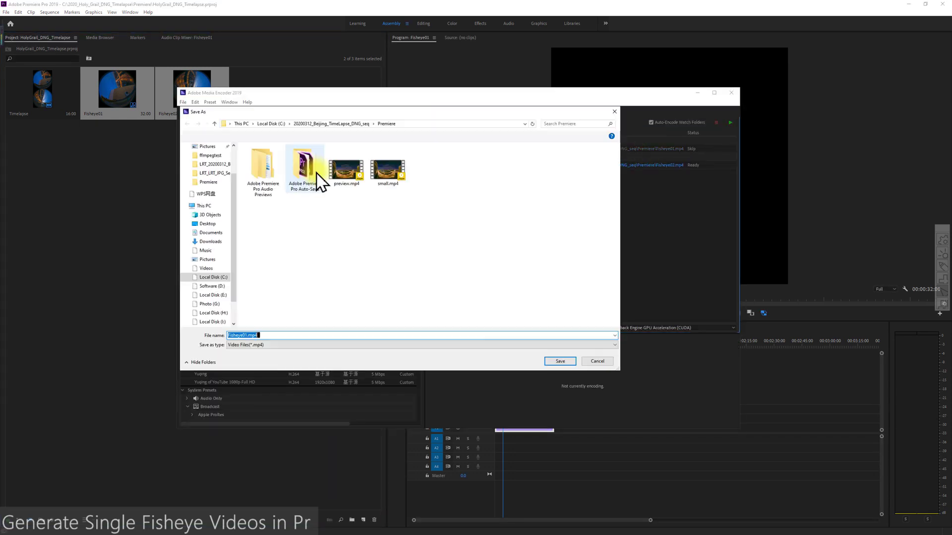
pyautogui.press('Return')
pyautogui.moveTo(347, 92); pyautogui.dragTo(271, 124)
pyautogui.click(655, 154)
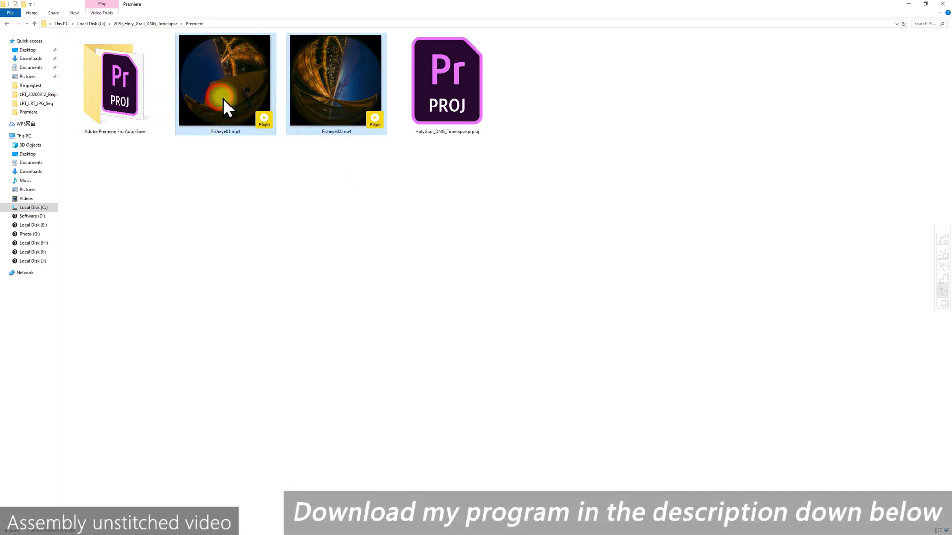
# Go to the Tools folder with the fisheye copies and open combiner.bat in Notepad
pyautogui.click(149, 23)
pyautogui.doubleClick(285, 61)
pyautogui.moveTo(160, 149); pyautogui.dragTo(121, 107)
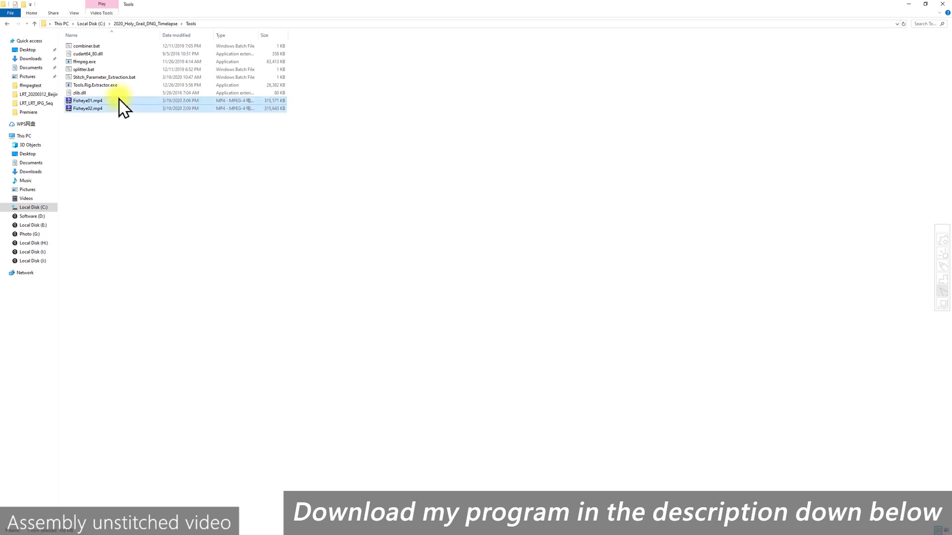
pyautogui.keyDown('ctrl'); pyautogui.scroll(3, 106, 85); pyautogui.keyUp('ctrl')
pyautogui.click(249, 196)
pyautogui.rightClick(117, 93)
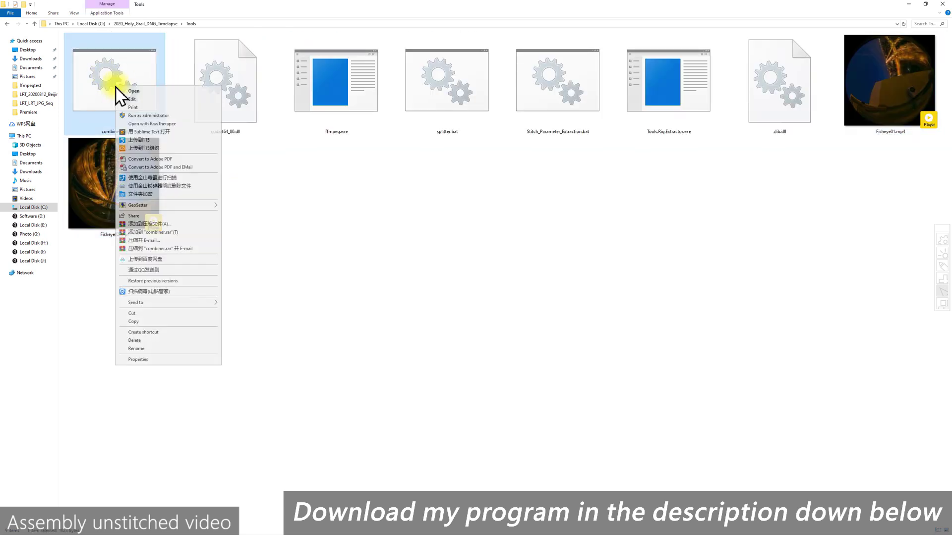
pyautogui.click(144, 106)
# Change the ffmpeg inputs to Fisheye01.mp4 and Fisheye02.mp4, removing the _ungraded_10bit suffix
pyautogui.keyDown('ctrl'); pyautogui.scroll(-10, 635, 311); pyautogui.keyUp('ctrl')
pyautogui.scroll(-2, 637, 312)
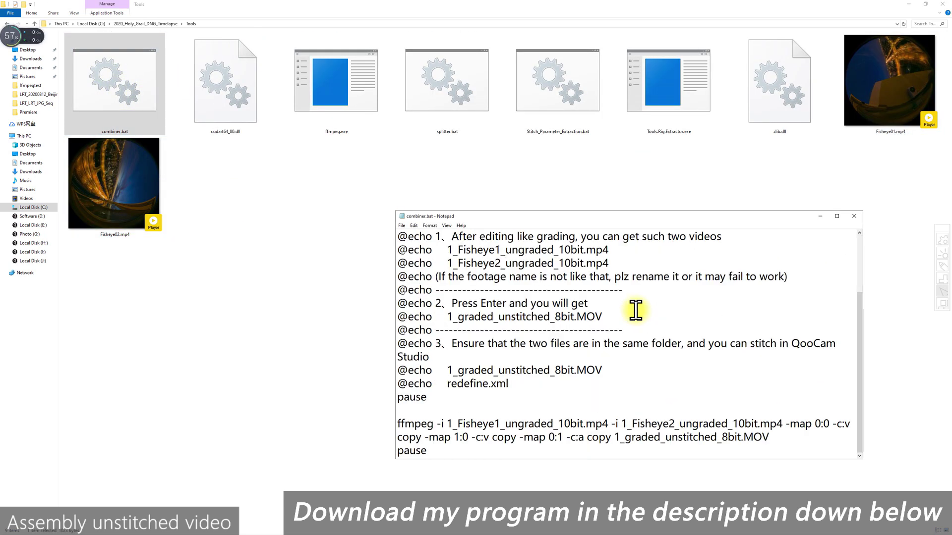
pyautogui.moveTo(495, 424); pyautogui.dragTo(585, 423)
pyautogui.write('01')
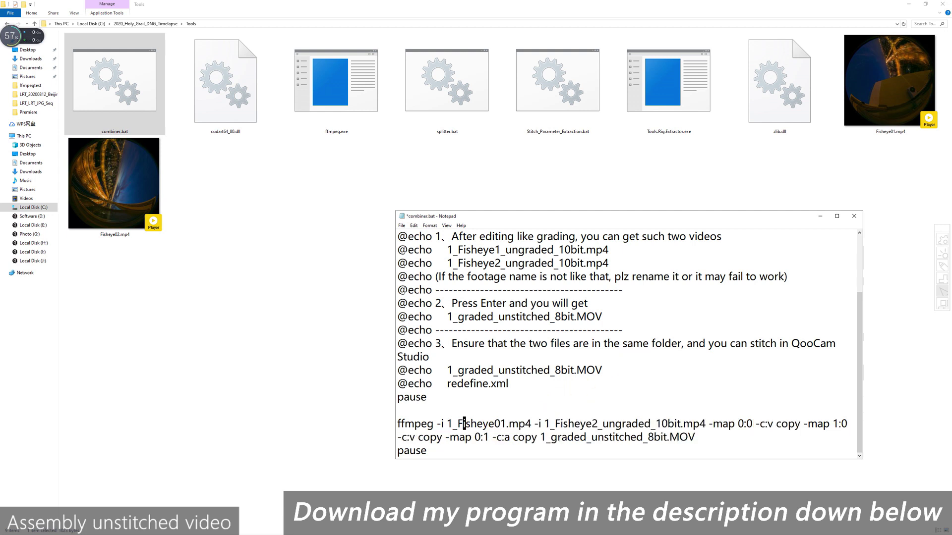
pyautogui.click(457, 423)
pyautogui.press('BackSpace')
pyautogui.press('BackSpace')
pyautogui.click(544, 424)
pyautogui.press('BackSpace')
pyautogui.press('BackSpace')
pyautogui.click(571, 423)
pyautogui.write('0')
pyautogui.moveTo(582, 424); pyautogui.dragTo(667, 424)
pyautogui.press('BackSpace')
# Rename the output to Graded_unstitched_8bit.MOV and save combiner.bat
pyautogui.press('Down')
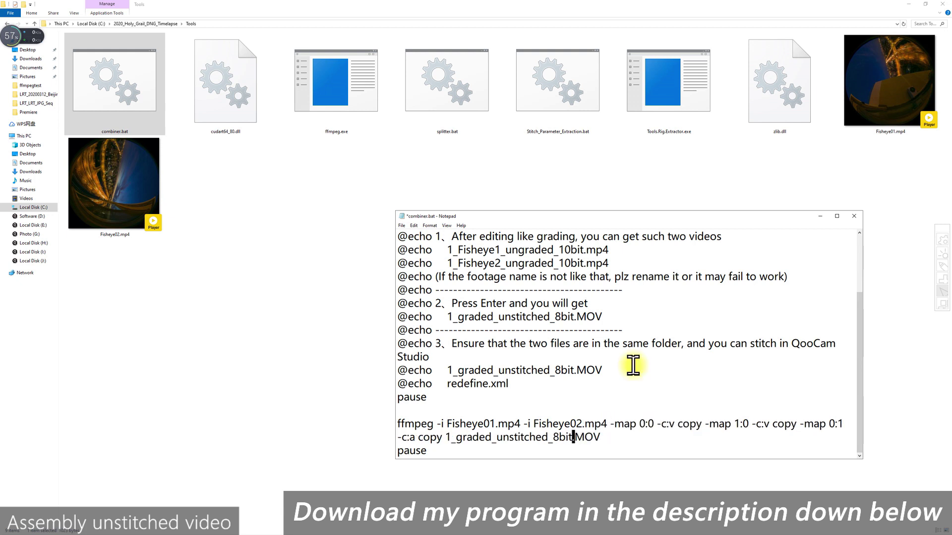
pyautogui.hotkey('shift', 'Left')
pyautogui.hotkey('shift', 'Left')
pyautogui.hotkey('shift', 'Left')
pyautogui.write('G')
pyautogui.press('Right')
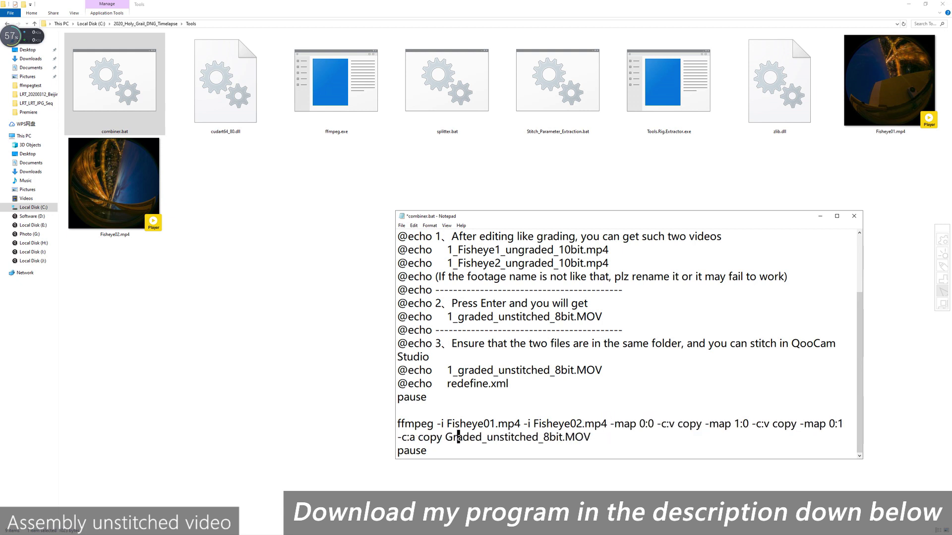
pyautogui.hotkey('ctrl', 's')
# Run combiner.bat to build Graded_unstitched_8bit.MOV, then close the command window
pyautogui.doubleClick(143, 98)
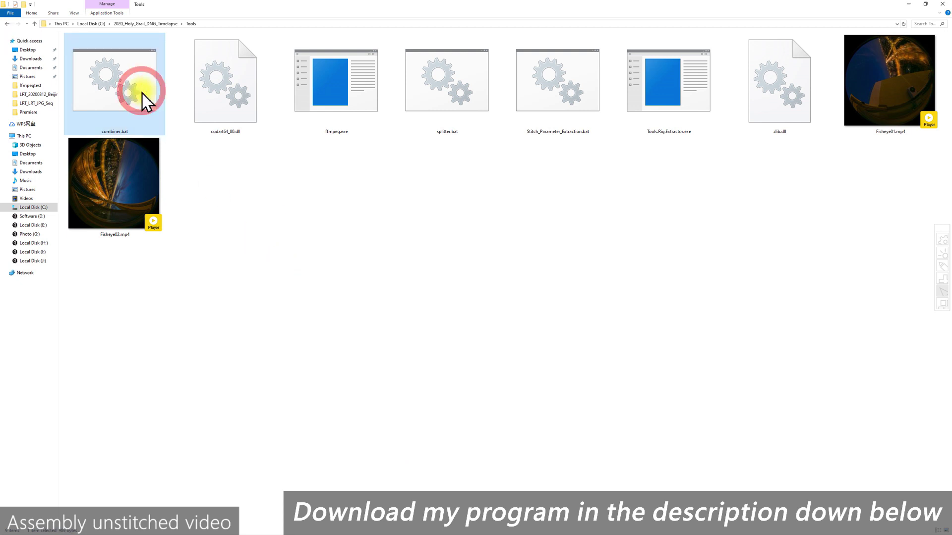
pyautogui.moveTo(334, 94); pyautogui.dragTo(492, 181)
pyautogui.press('Return')
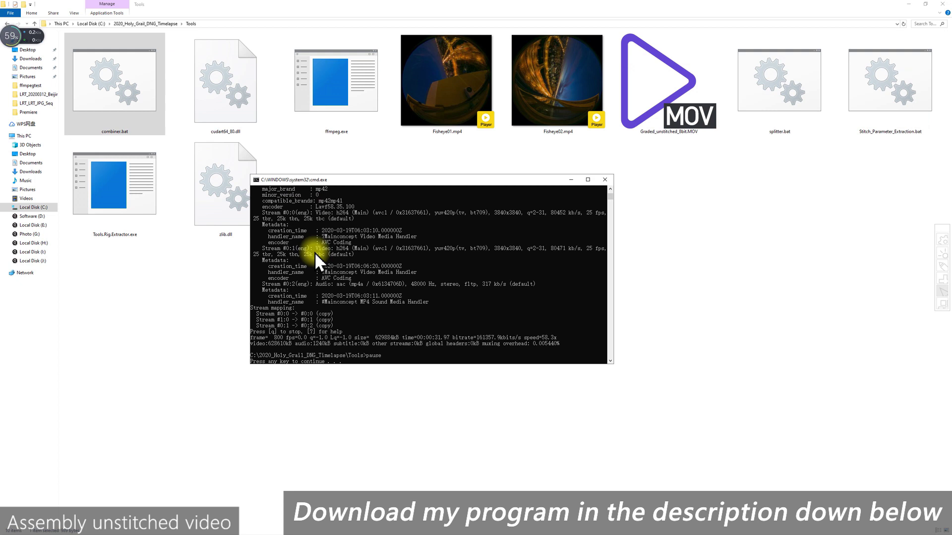
pyautogui.moveTo(392, 181); pyautogui.dragTo(374, 190)
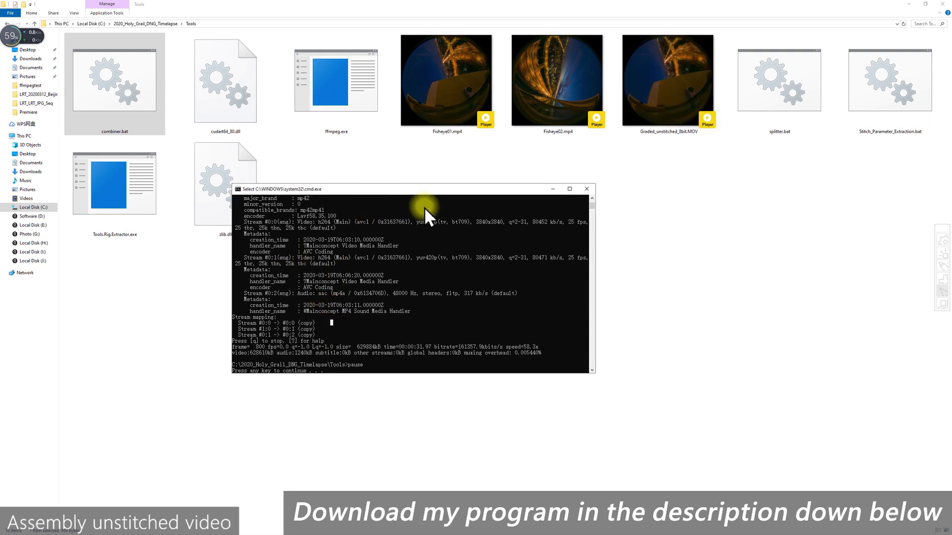
pyautogui.click(587, 188)
# Preview Graded_unstitched_8bit.MOV, then select Fisheye01.mp4 and Fisheye02.mp4 for removal
pyautogui.click(671, 90)
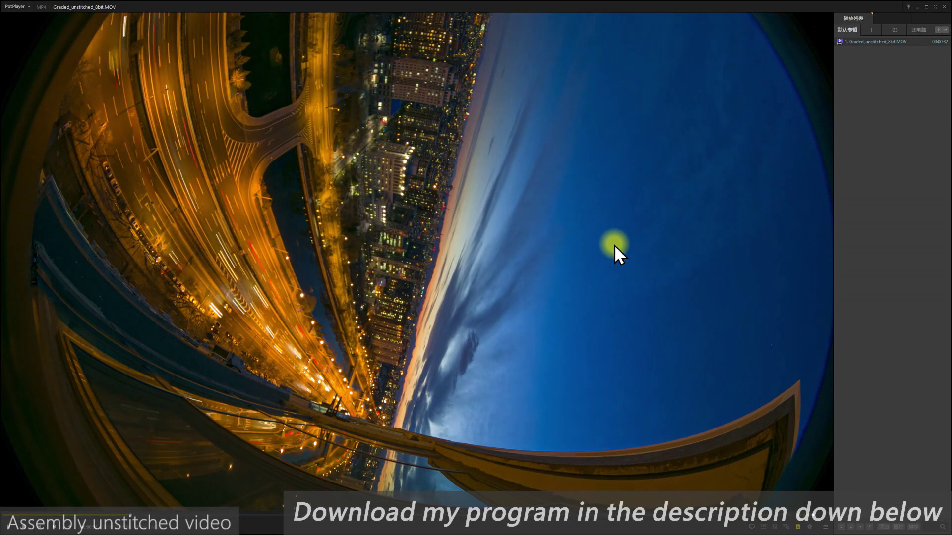
pyautogui.click(943, 7)
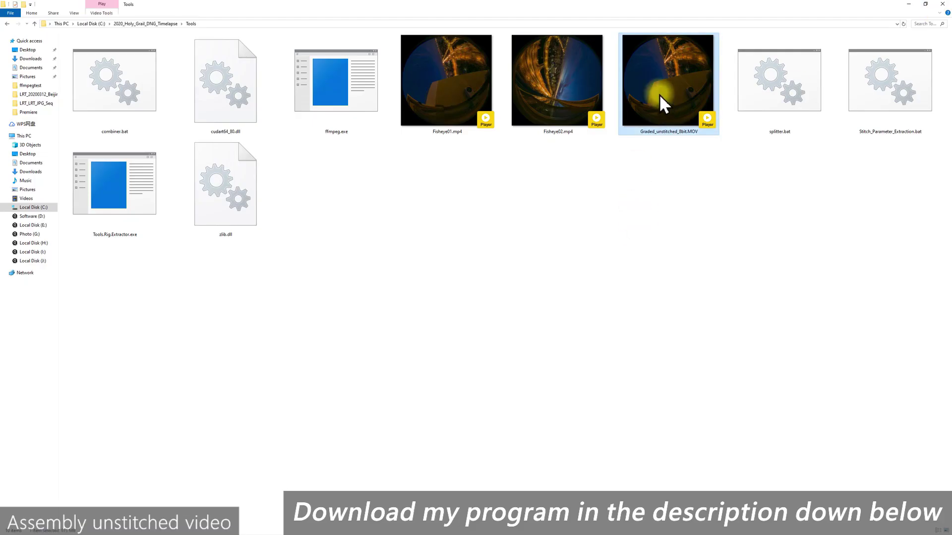
pyautogui.moveTo(569, 186); pyautogui.dragTo(451, 108)
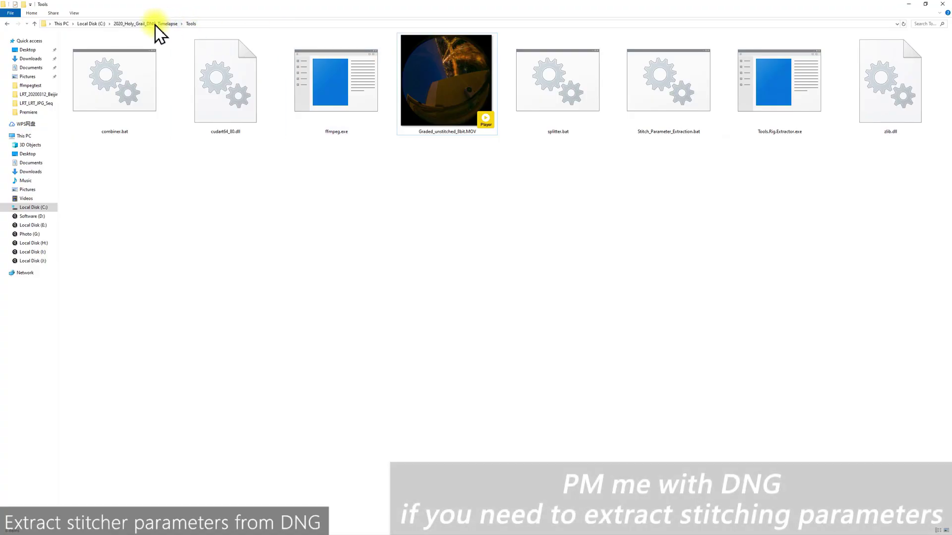
# Paste a DNG frame from the DNG Timelapse folder into Tools
pyautogui.click(155, 24)
pyautogui.doubleClick(135, 59)
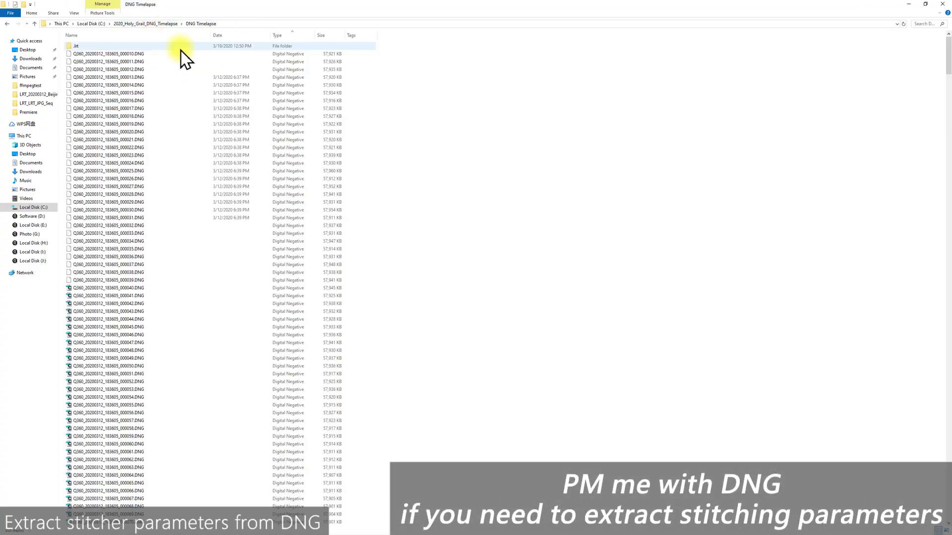
pyautogui.click(162, 23)
pyautogui.click(275, 62)
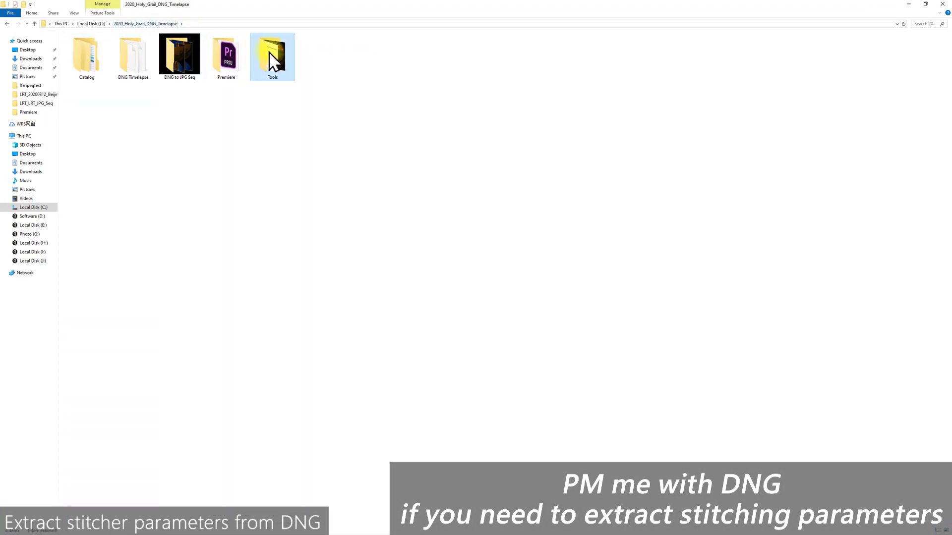
pyautogui.doubleClick(275, 62)
pyautogui.hotkey('ctrl', 'v')
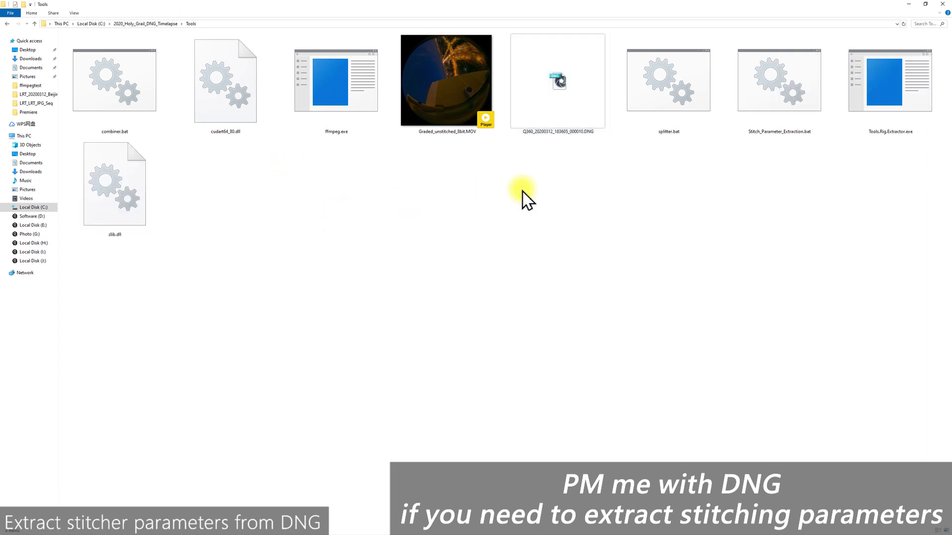
# Drop the DNG onto Stitch_Parameter_Extraction.bat and review the resulting refined.xml in Sublime Text
pyautogui.moveTo(562, 92); pyautogui.dragTo(770, 99)
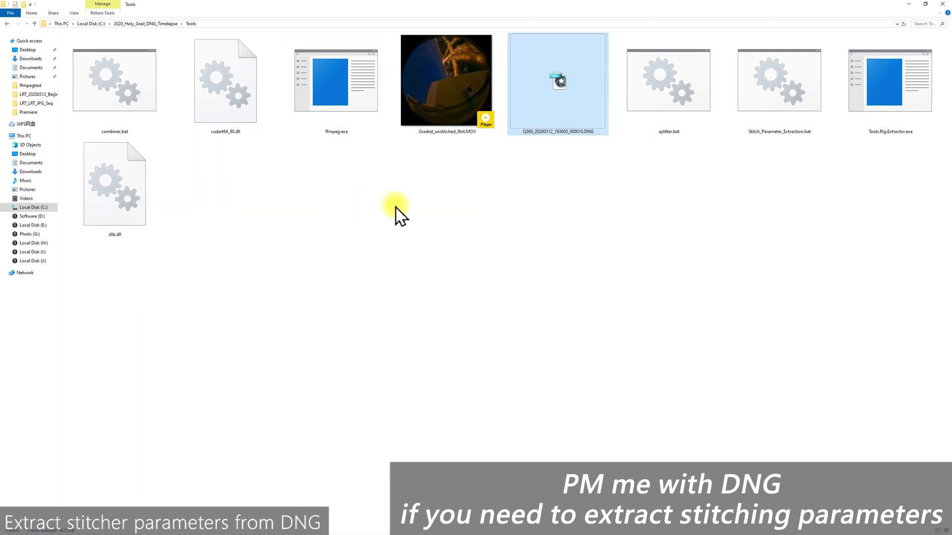
pyautogui.click(558, 225)
pyautogui.click(790, 127)
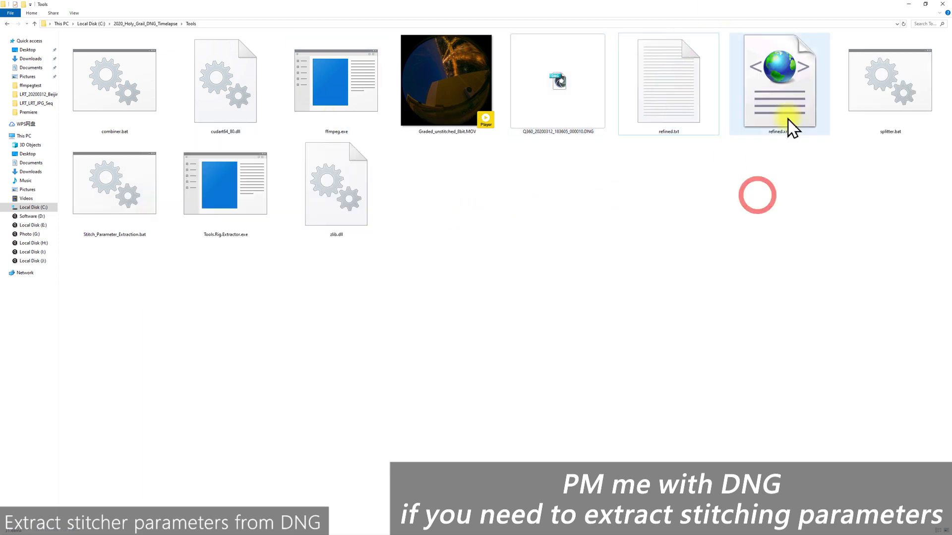
pyautogui.rightClick(786, 97)
pyautogui.click(810, 126)
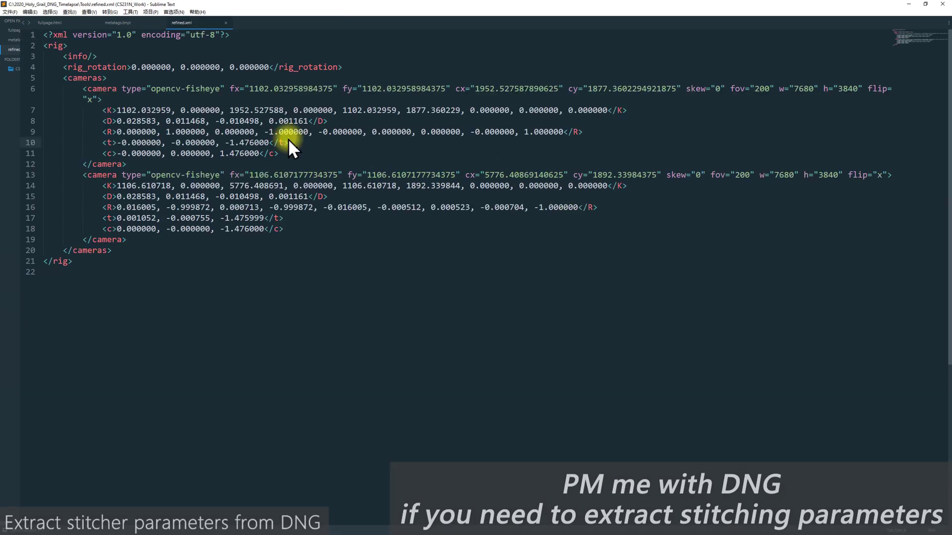
pyautogui.click(941, 5)
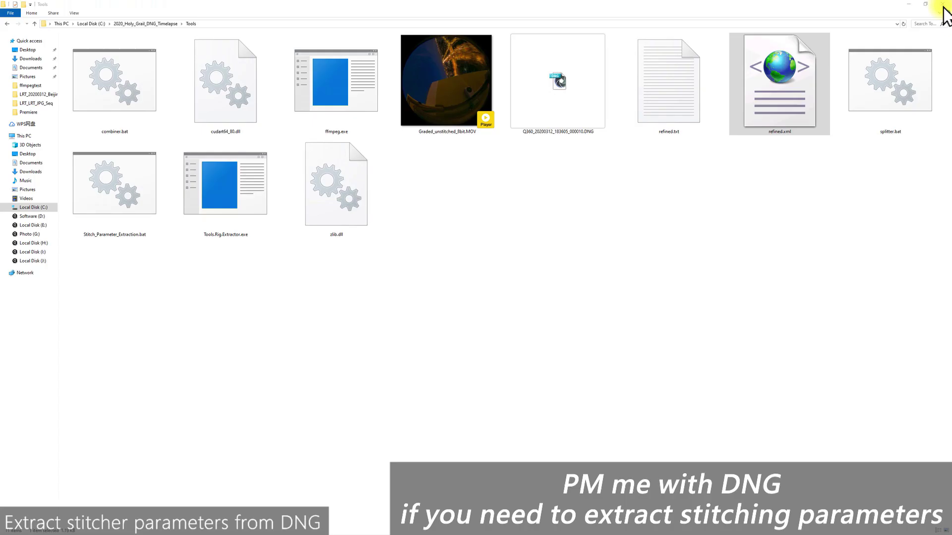
pyautogui.click(555, 256)
# Launch QooCam Studio, enter EDIT, and load Graded_unstitched_8bit.MOV in a maximized window
pyautogui.press('super')
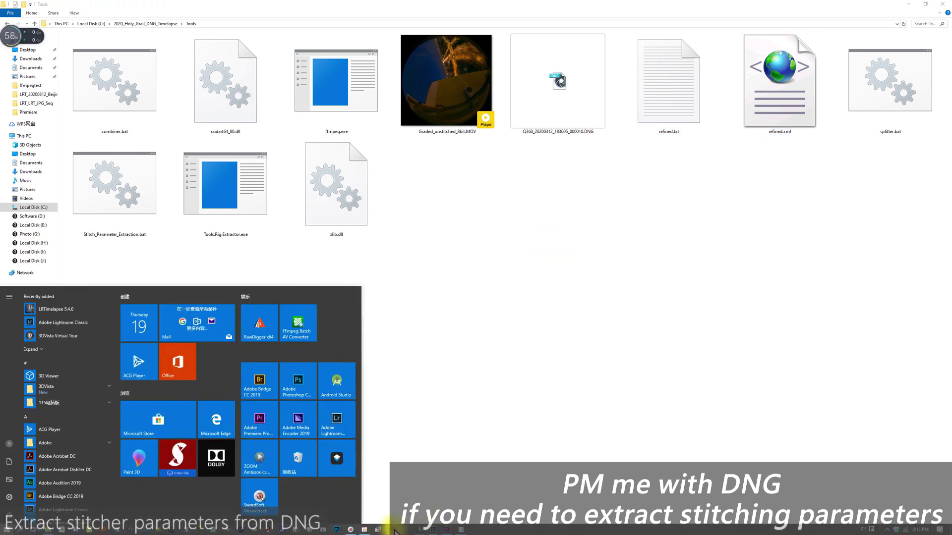
pyautogui.click(388, 485)
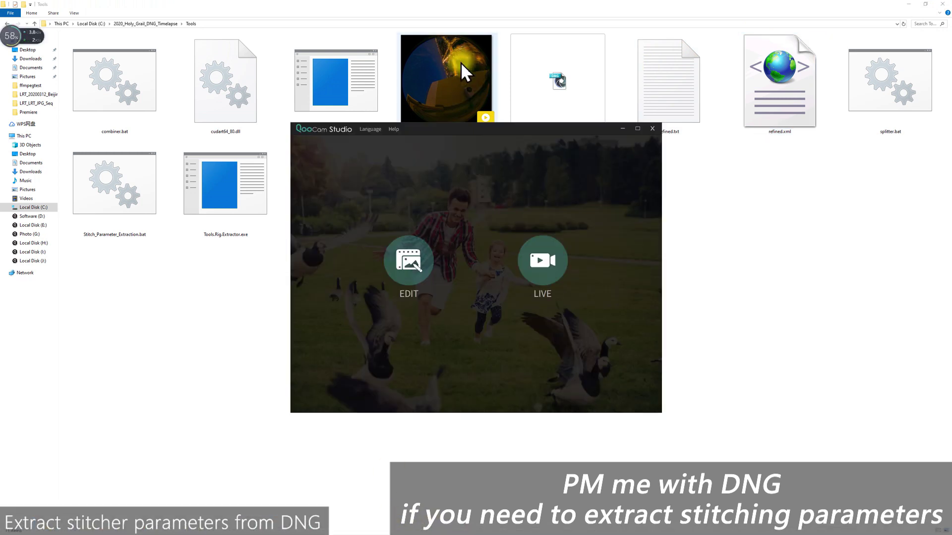
pyautogui.click(397, 250)
pyautogui.moveTo(446, 79); pyautogui.dragTo(516, 180)
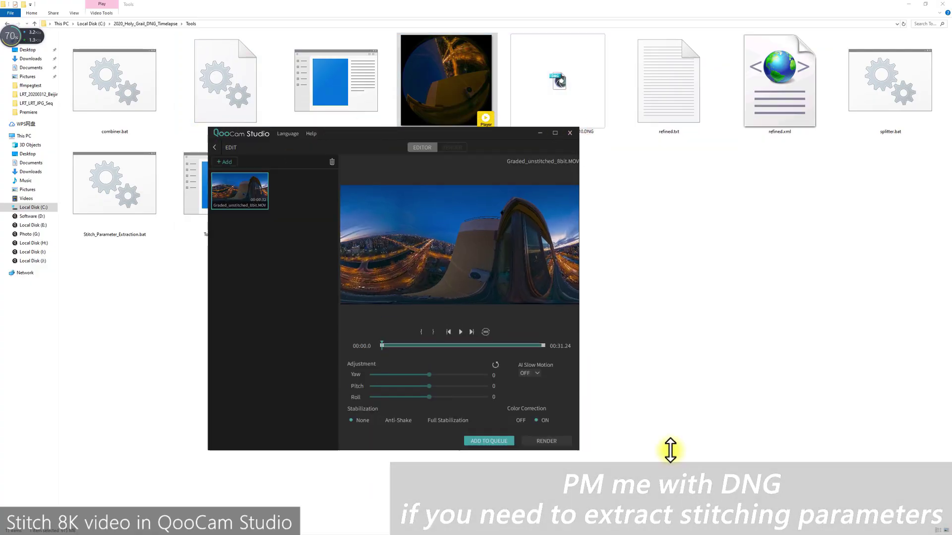
pyautogui.press('super+Up')
# Level the 360 view to Yaw 125, Pitch 2, Roll -15 and play it back
pyautogui.moveTo(388, 382); pyautogui.dragTo(545, 222)
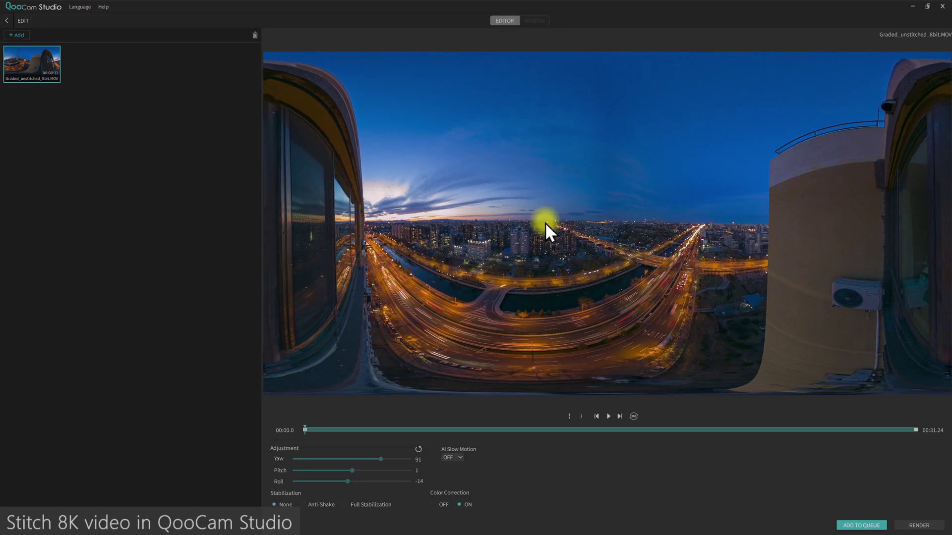
pyautogui.click(391, 459)
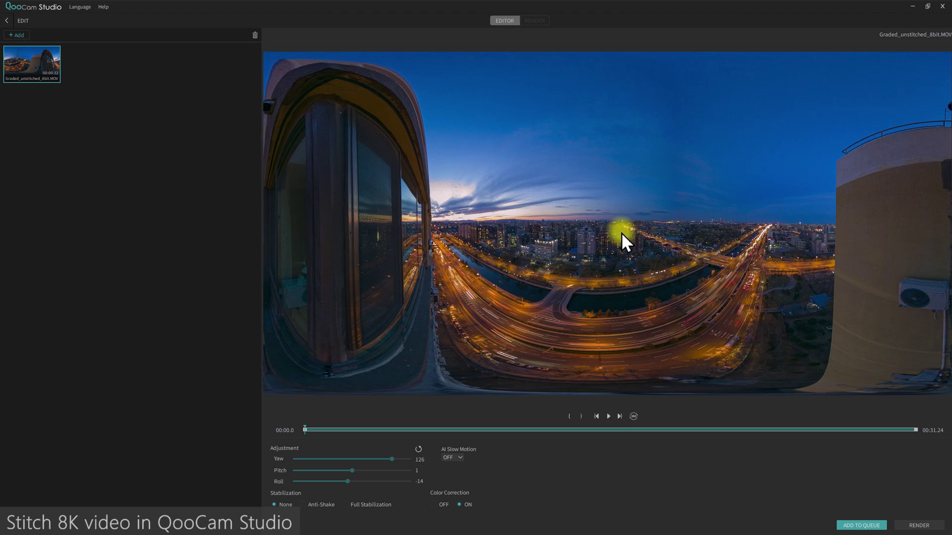
pyautogui.moveTo(621, 234); pyautogui.dragTo(662, 226)
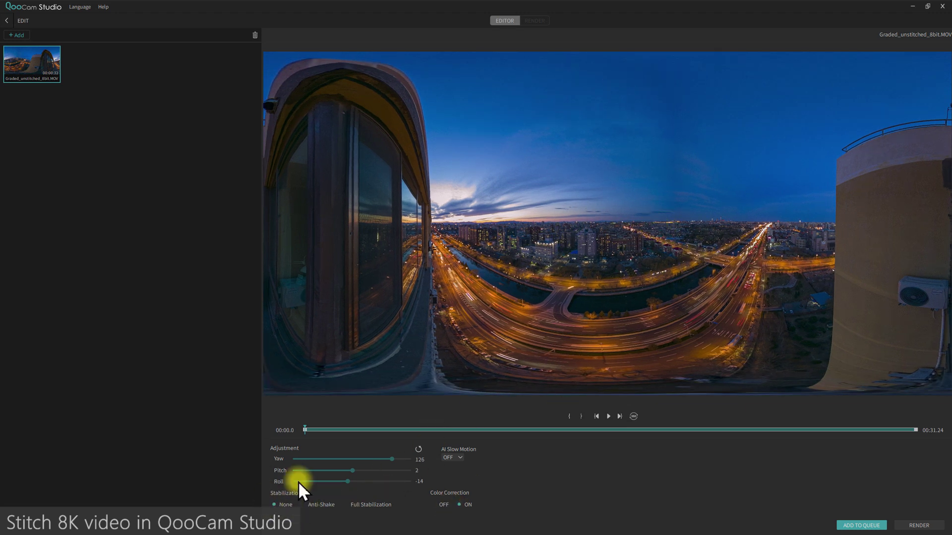
pyautogui.moveTo(640, 248); pyautogui.dragTo(652, 241)
pyautogui.click(609, 418)
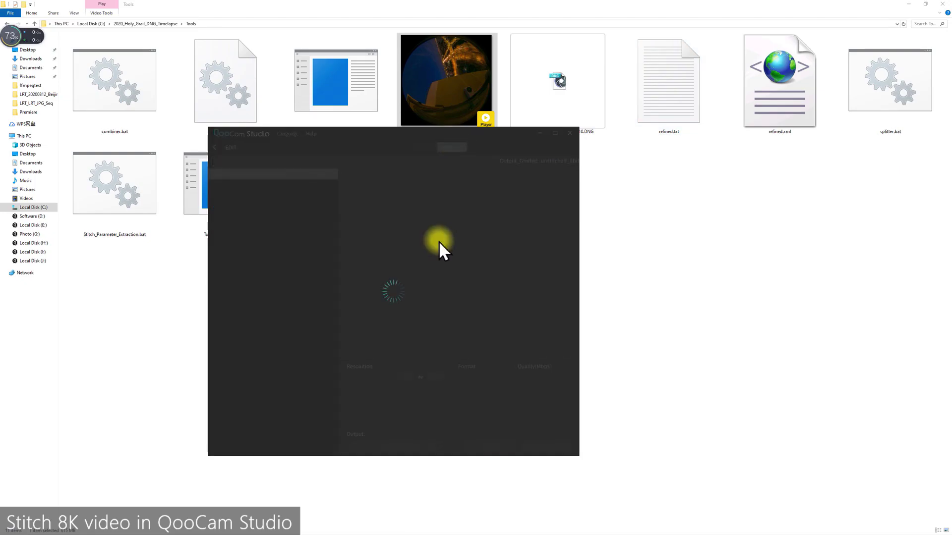
# Render Output_Graded_unstitched_8bit at 7680*3840 with RENDER ALL and dismiss the completion message
pyautogui.click(376, 377)
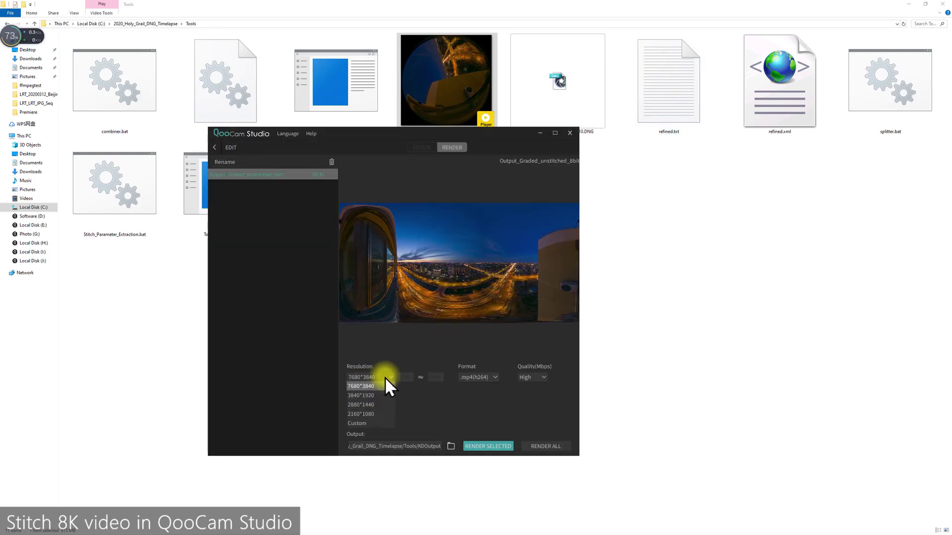
pyautogui.click(387, 384)
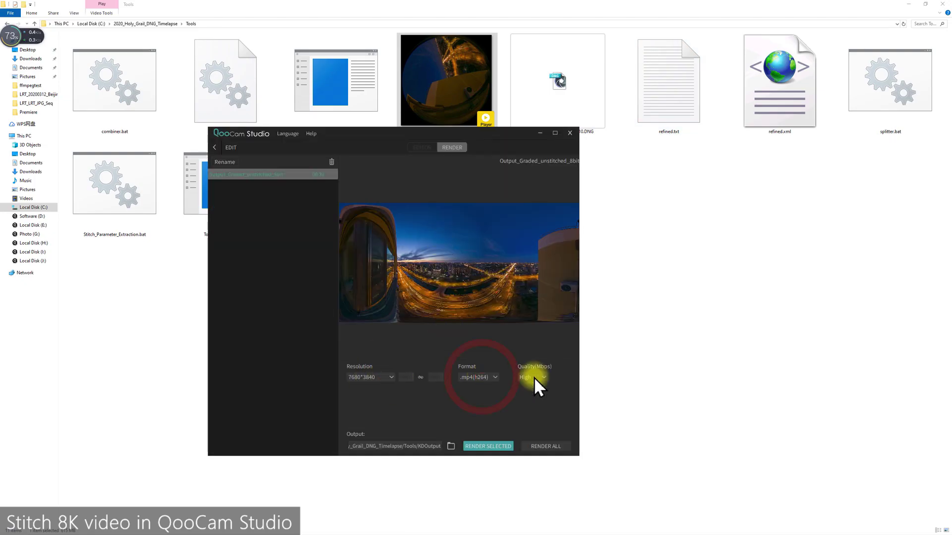
pyautogui.click(555, 133)
pyautogui.click(927, 7)
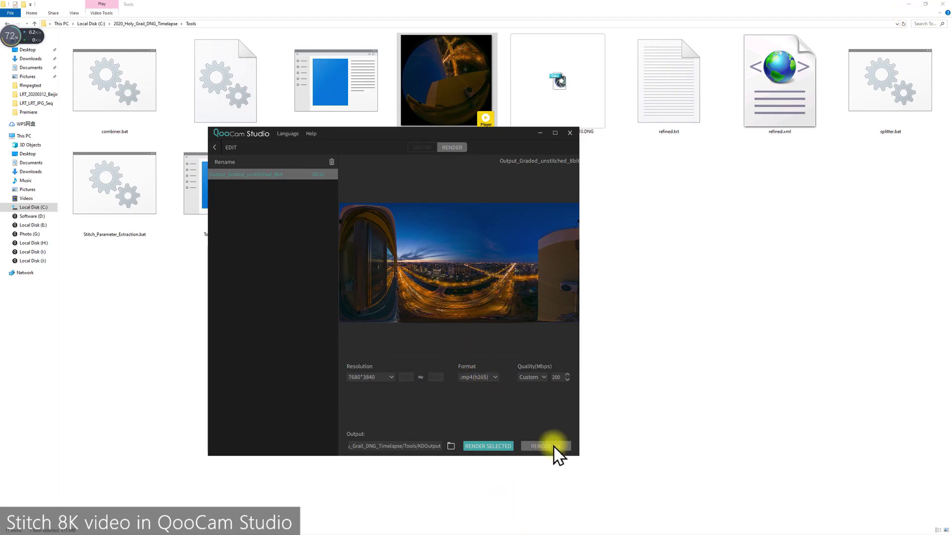
pyautogui.click(918, 526)
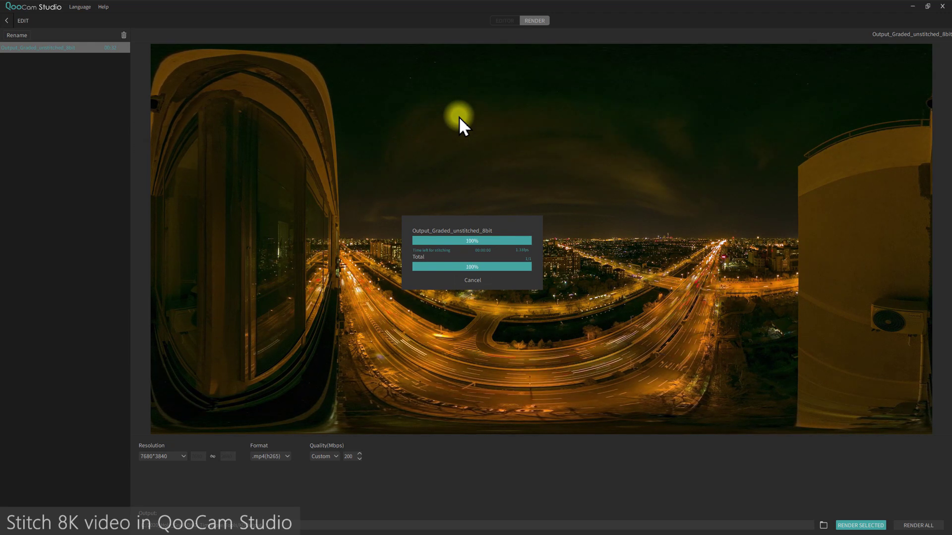
pyautogui.click(474, 281)
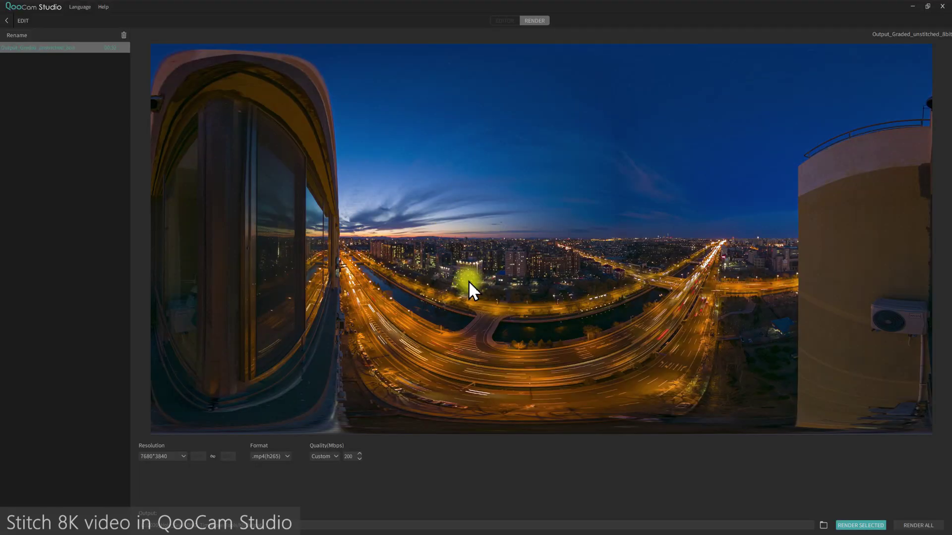